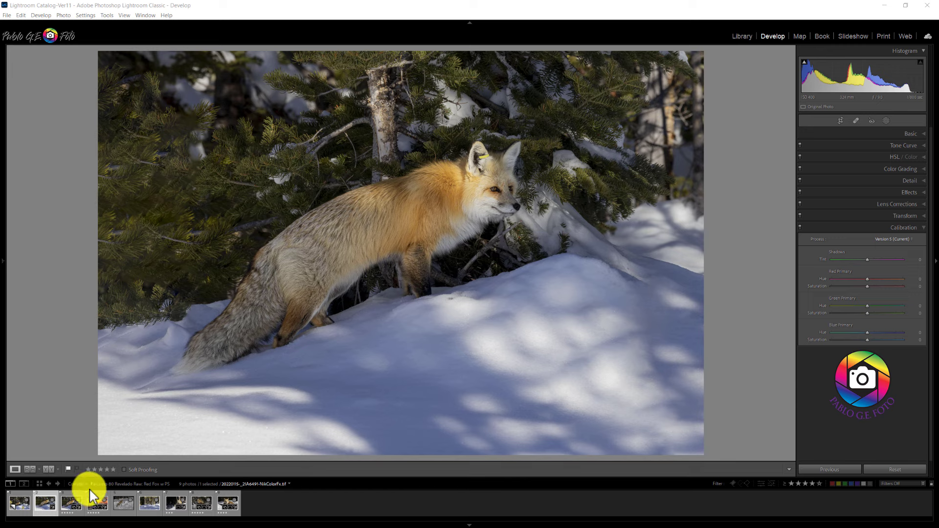
Browse the fox photos in the filmstrip, then load the unedited copy with pines at left and lower right.
{"action": "left_click", "coordinate": [98, 502]}
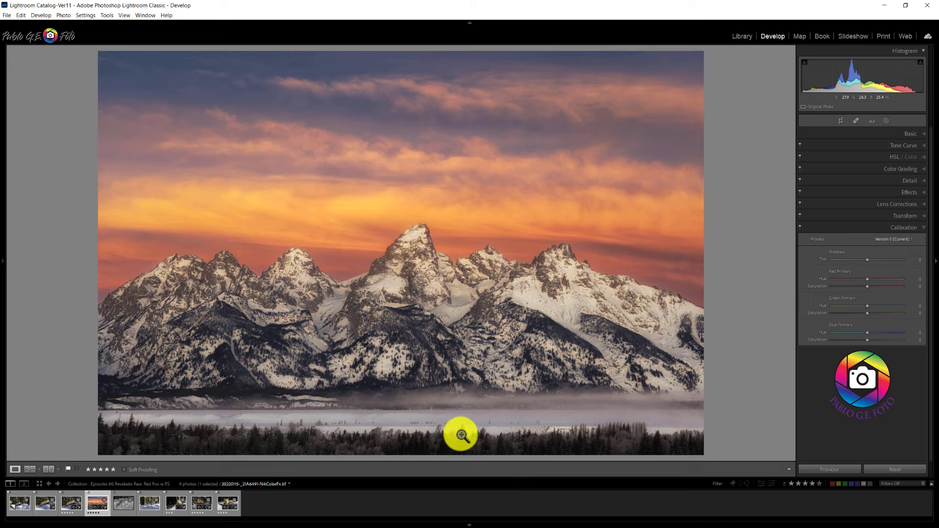
{"action": "left_click", "coordinate": [125, 499]}
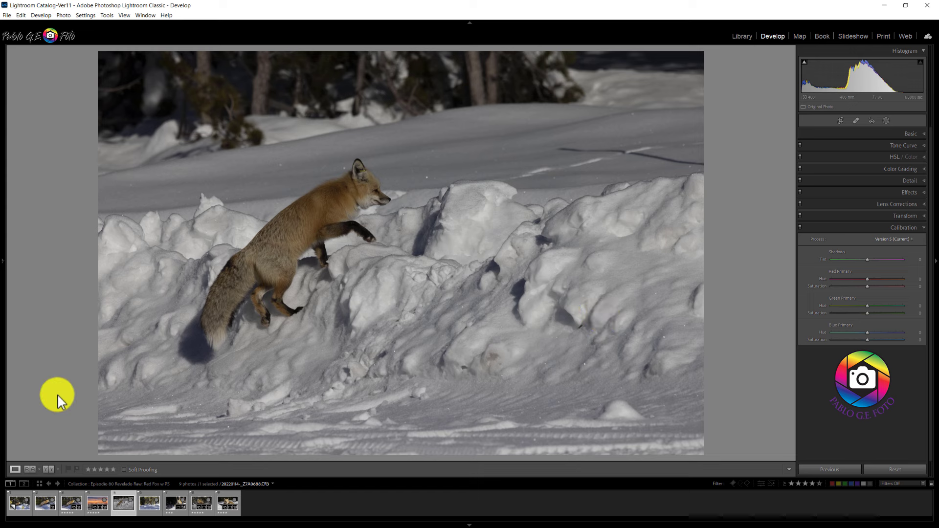
{"action": "left_click", "coordinate": [154, 500]}
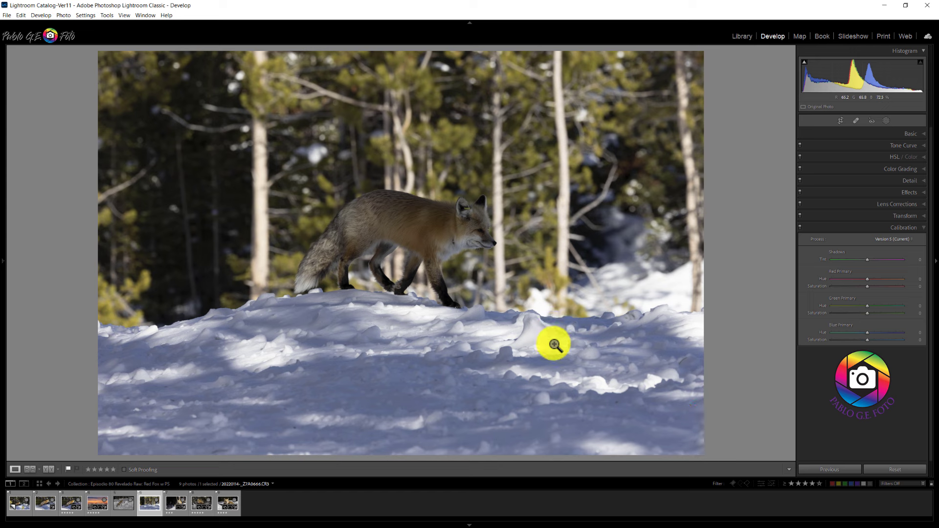
{"action": "left_click", "coordinate": [180, 501]}
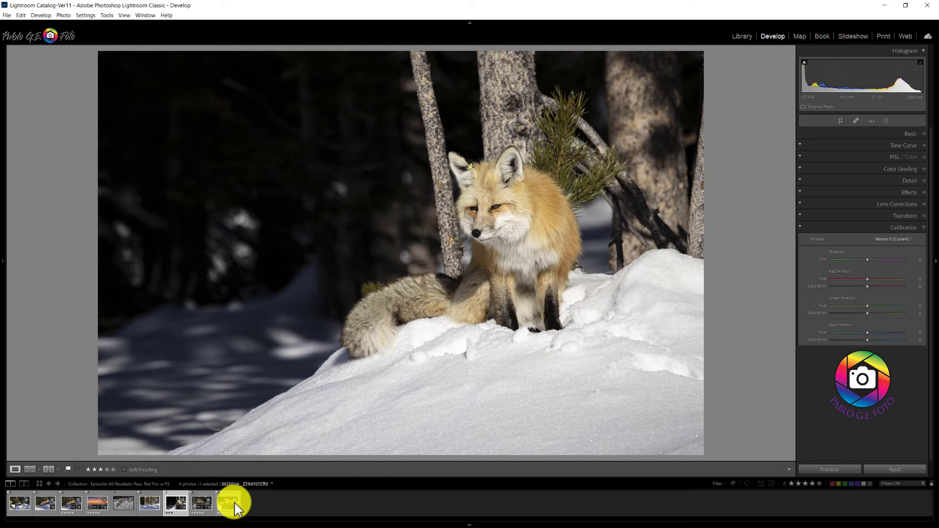
{"action": "left_click", "coordinate": [204, 499]}
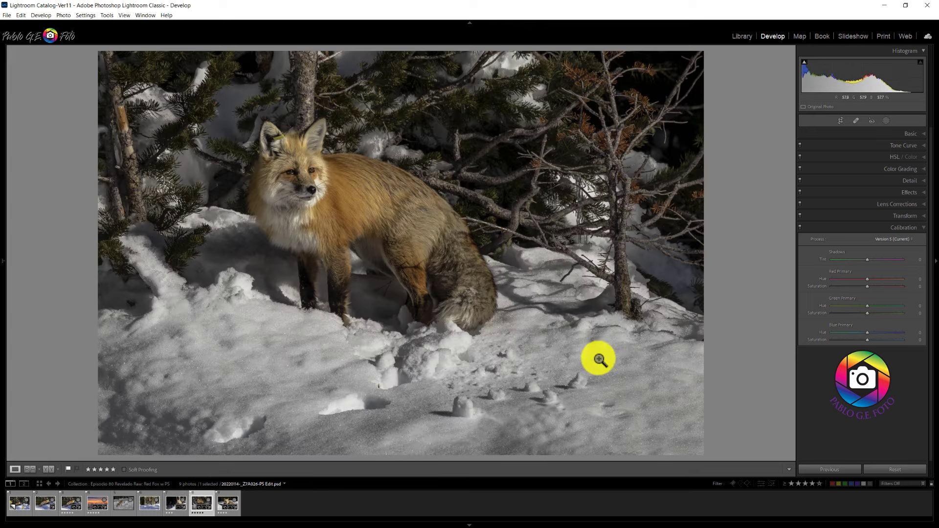
{"action": "left_click", "coordinate": [231, 493]}
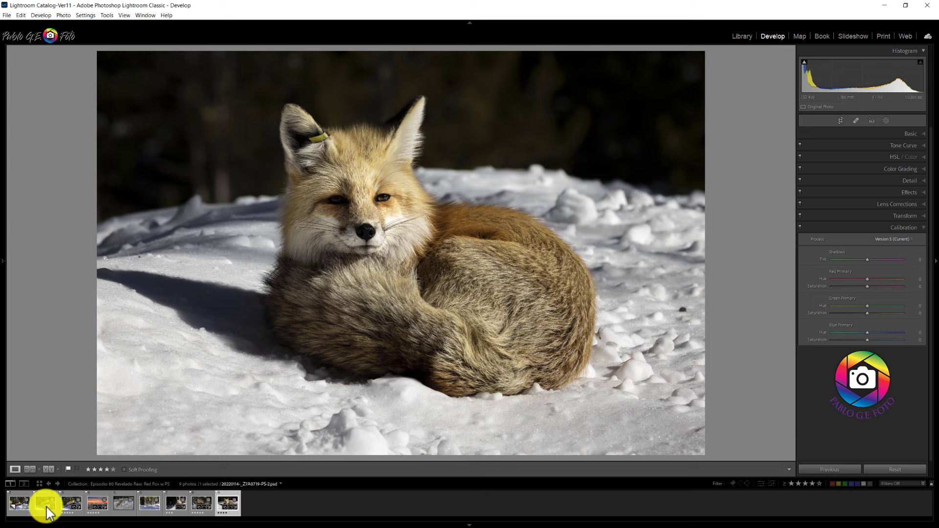
{"action": "left_click", "coordinate": [43, 494]}
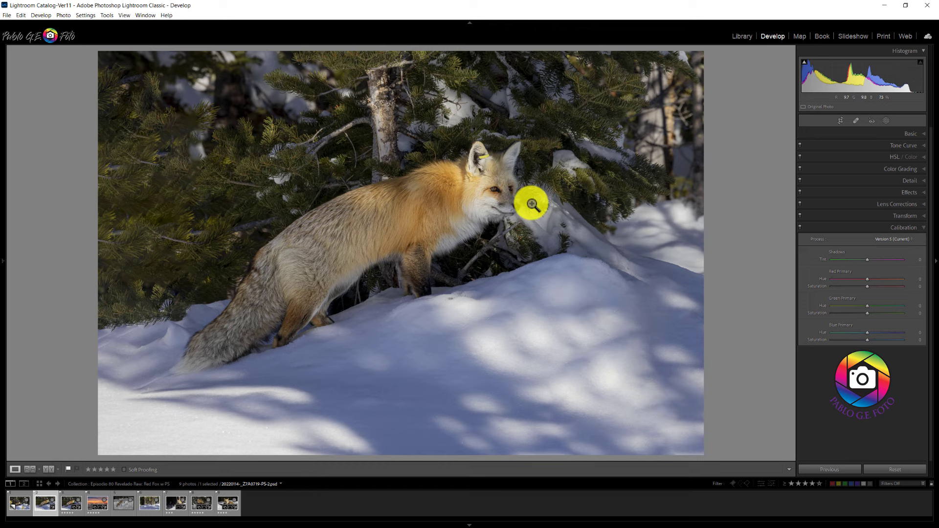
{"action": "left_click", "coordinate": [18, 499]}
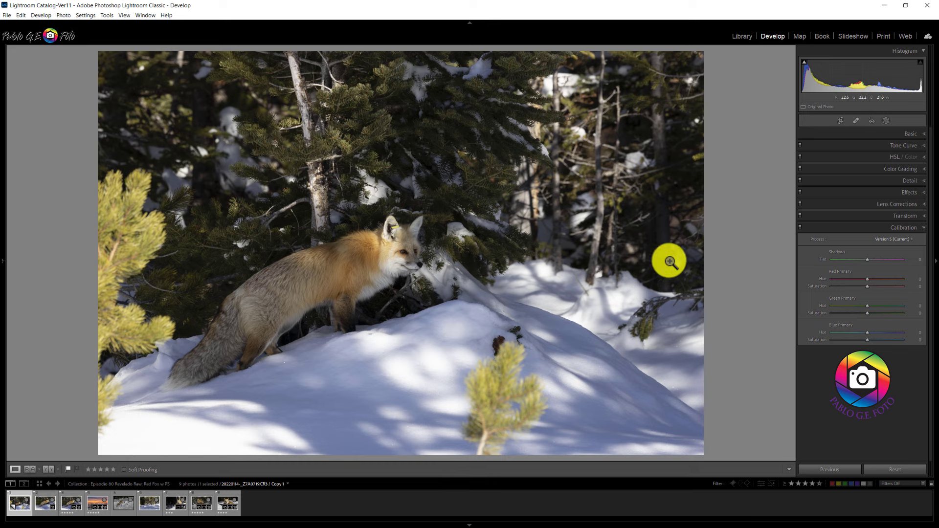
Crop tighter around the fox, trimming the right snowbank and upper branches, checking in Lights Out.
{"action": "left_click", "coordinate": [841, 121]}
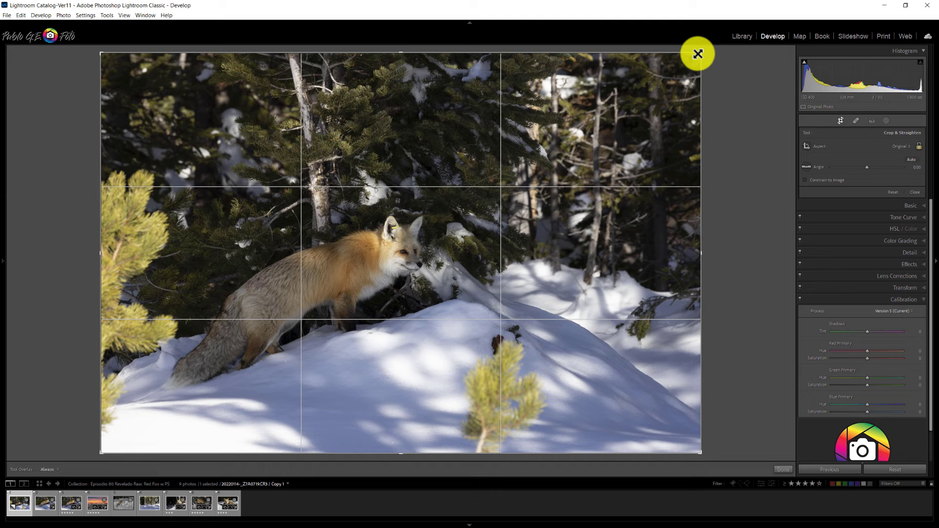
{"action": "left_click_drag", "start_coordinate": [698, 54], "coordinate": [617, 88]}
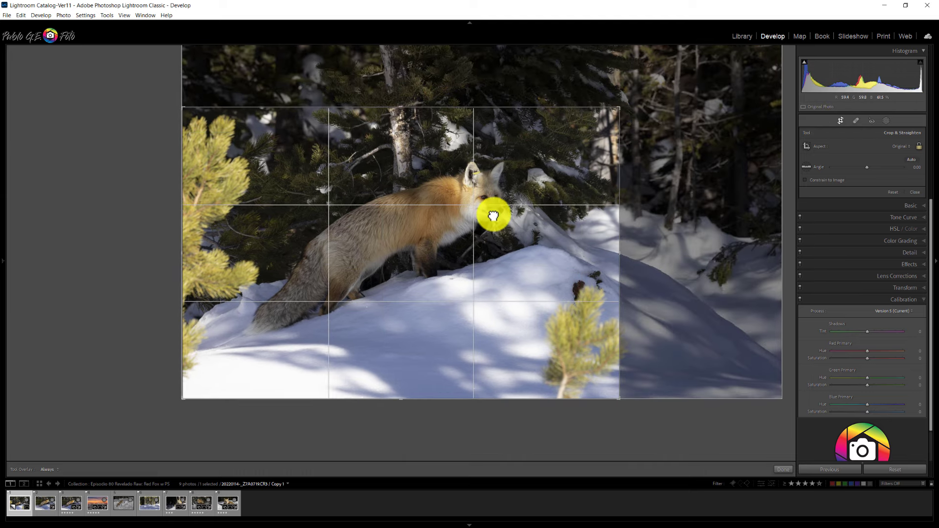
{"action": "left_click_drag", "start_coordinate": [493, 215], "coordinate": [484, 225]}
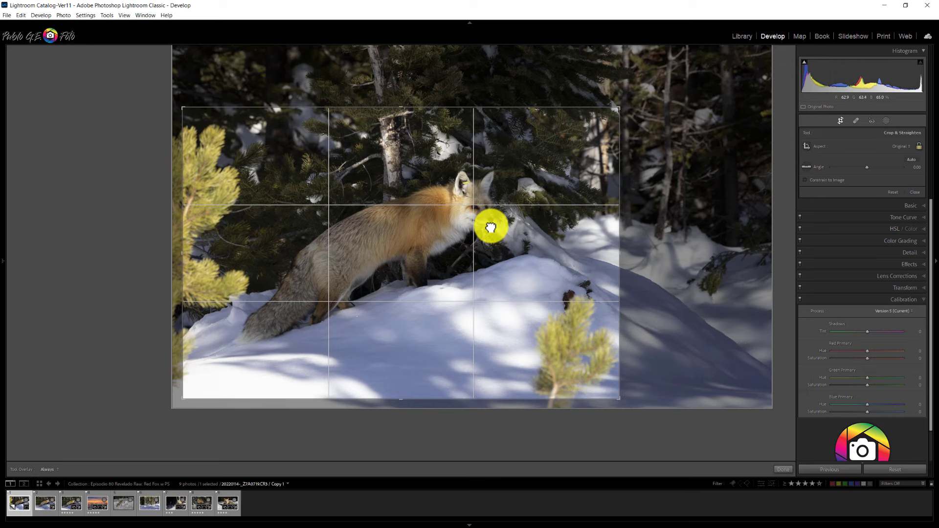
{"action": "key", "text": "l"}
{"action": "key", "text": "l"}
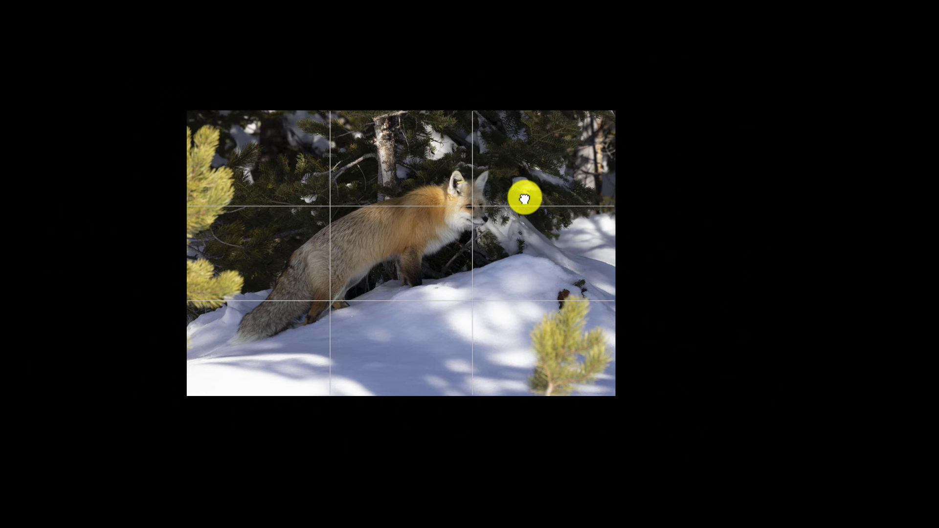
{"action": "key", "text": "l"}
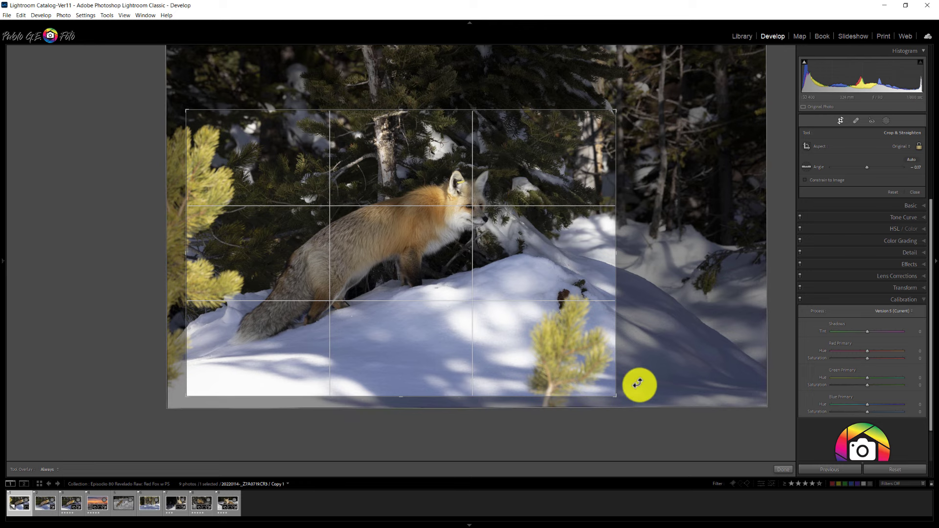
{"action": "left_click", "coordinate": [783, 470]}
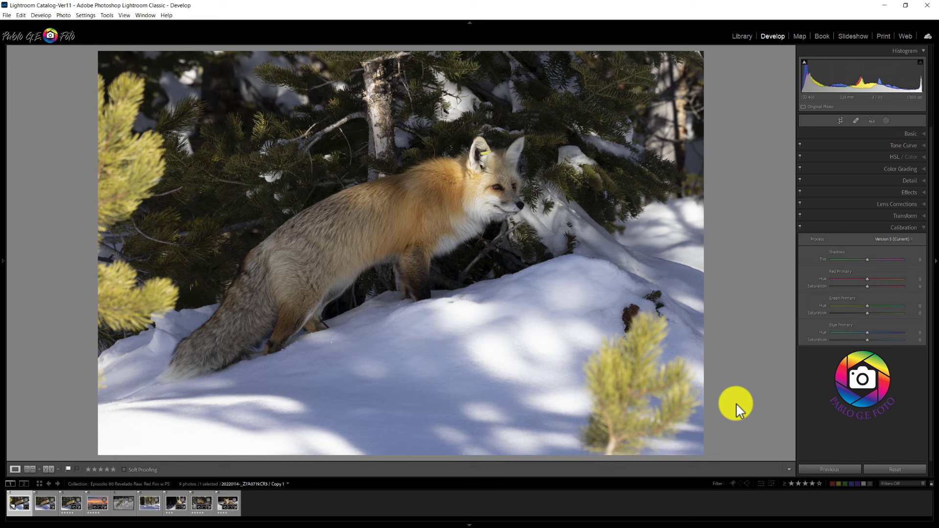
Set Basic tone to Highlights −57, Shadows +28, Whites +100 and Blacks −25.
{"action": "left_click", "coordinate": [906, 134]}
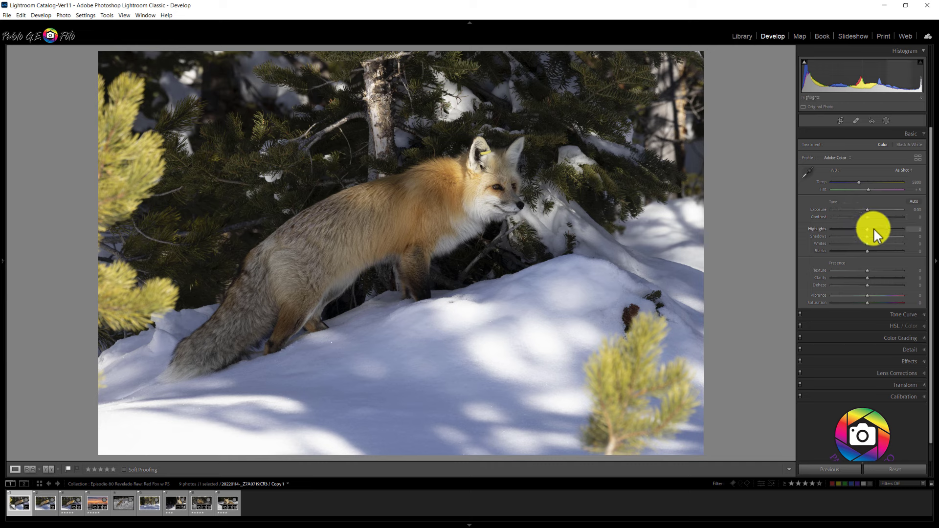
{"action": "left_click_drag", "start_coordinate": [867, 230], "coordinate": [847, 229]}
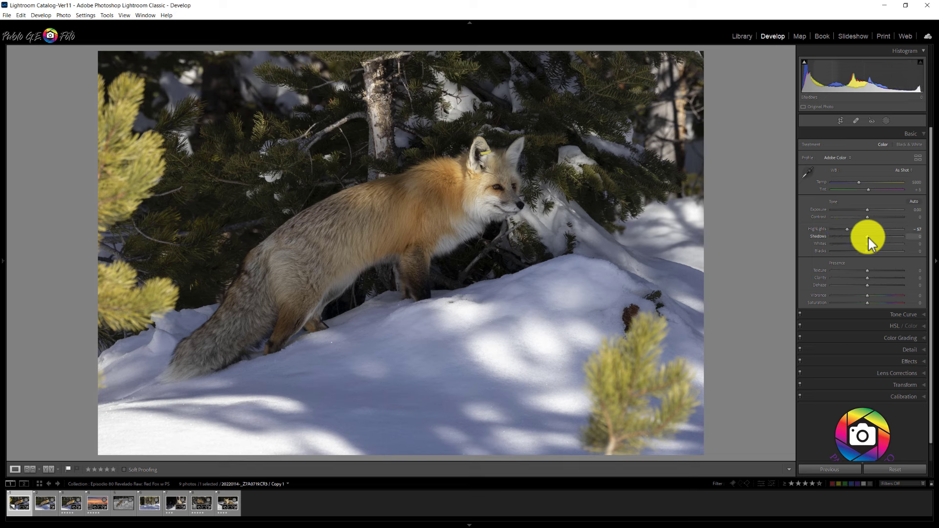
{"action": "left_click_drag", "start_coordinate": [868, 236], "coordinate": [878, 236]}
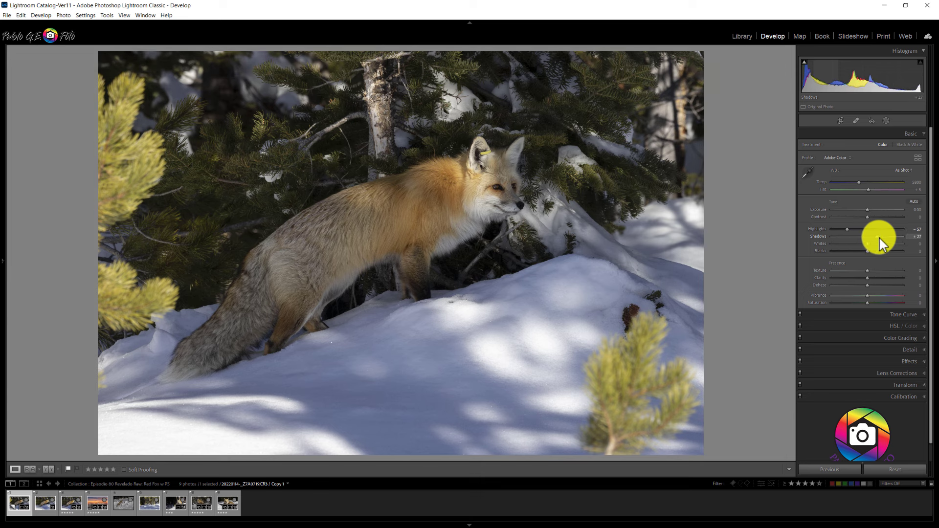
{"action": "left_click_drag", "start_coordinate": [877, 237], "coordinate": [879, 237]}
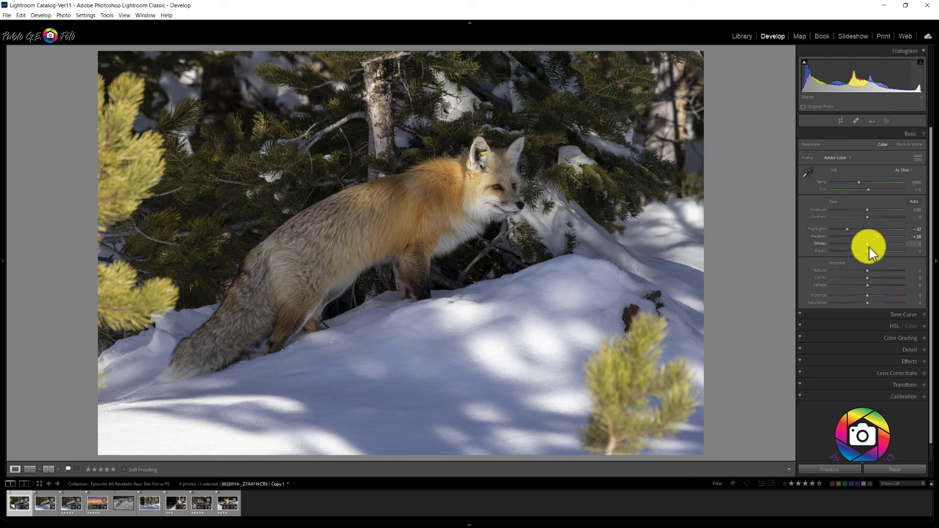
{"action": "left_click_drag", "start_coordinate": [868, 244], "coordinate": [831, 260]}
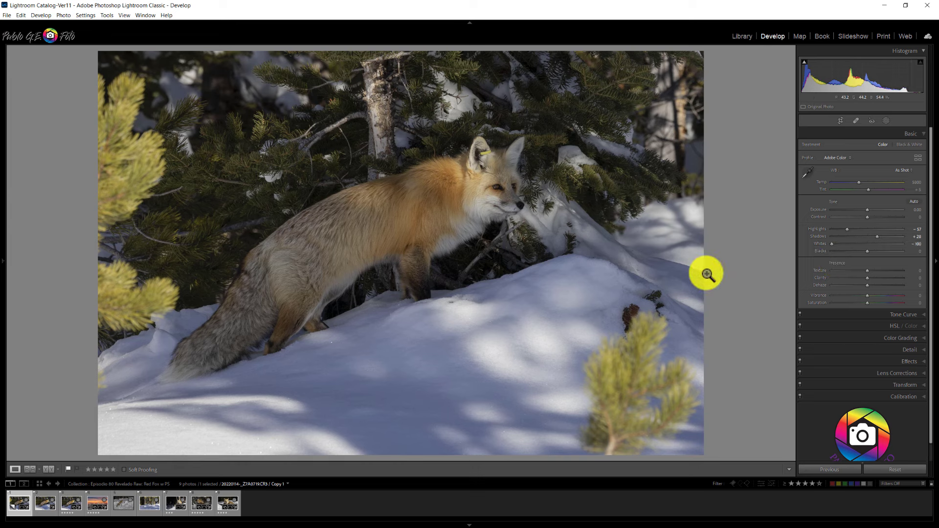
{"action": "left_click_drag", "start_coordinate": [868, 251], "coordinate": [858, 252]}
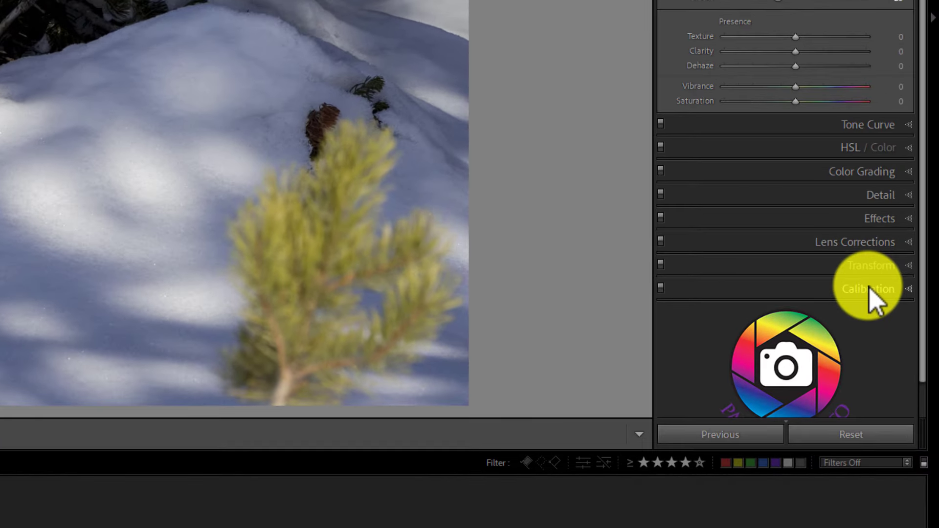
Set the Calibration Blue Primary Saturation to +30.
{"action": "left_click", "coordinate": [881, 302]}
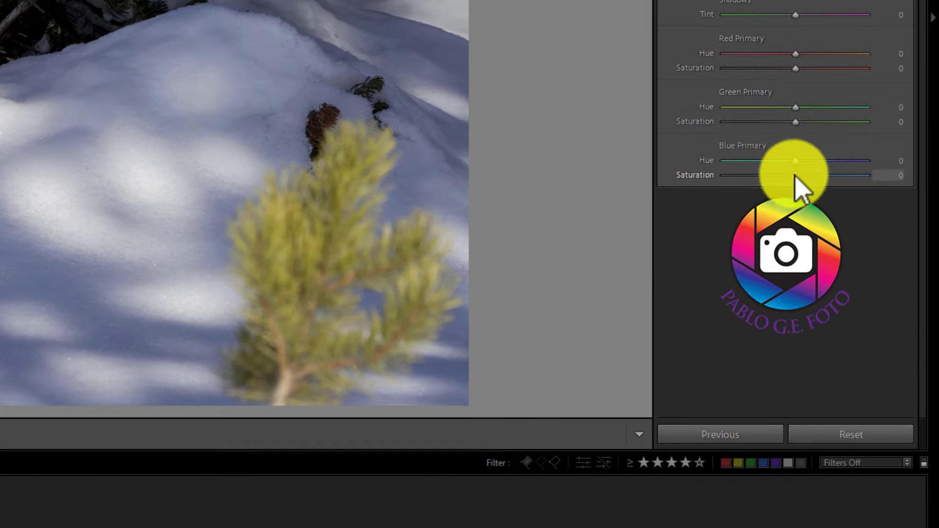
{"action": "left_click_drag", "start_coordinate": [795, 177], "coordinate": [926, 174]}
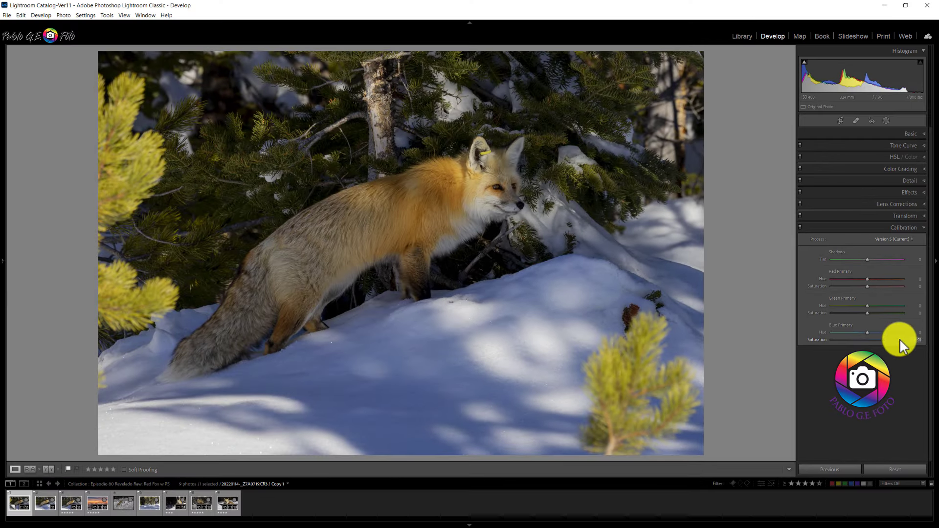
{"action": "left_click_drag", "start_coordinate": [907, 338], "coordinate": [875, 342]}
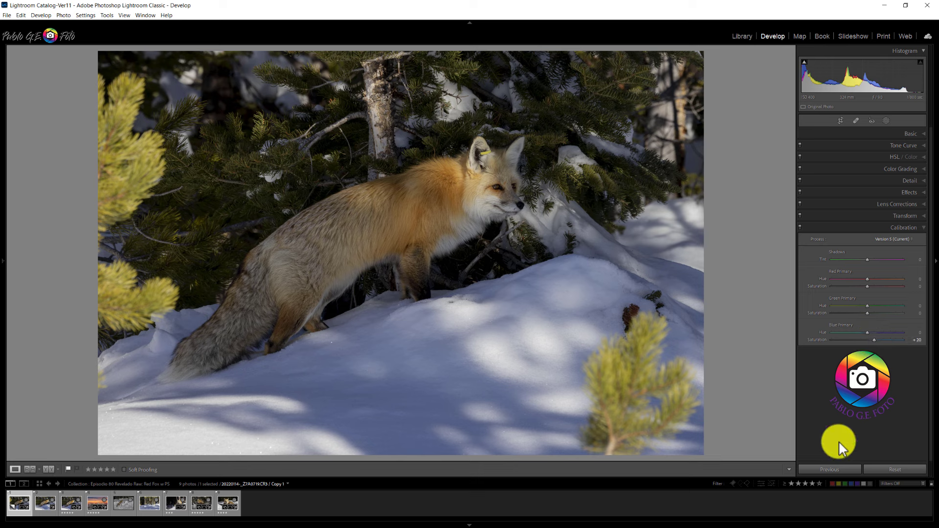
Toggle Before/After several times to compare the edit with the original.
{"action": "key", "text": "backslash"}
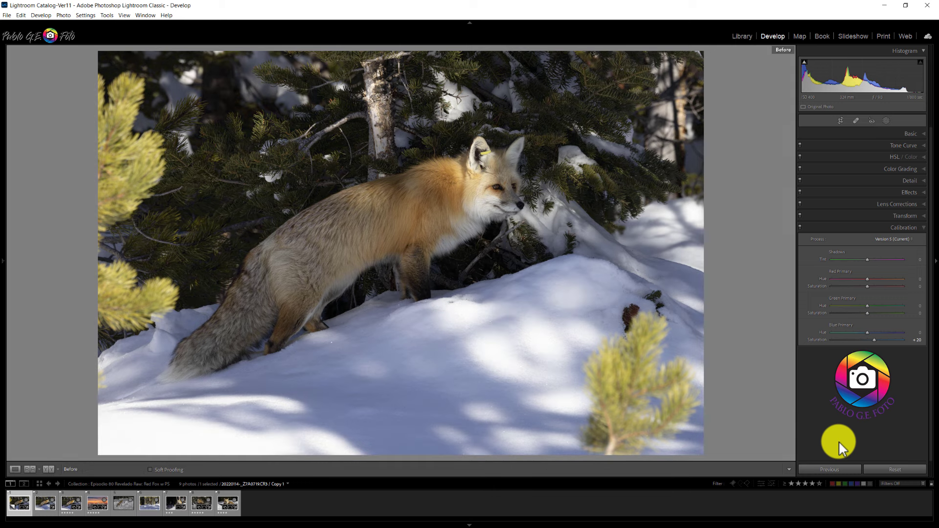
{"action": "key", "text": "backslash"}
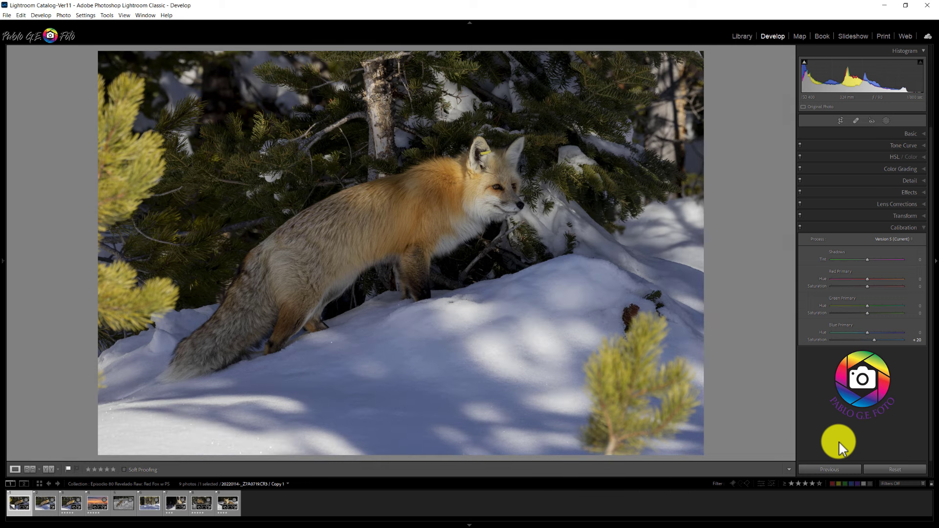
{"action": "key", "text": "backslash"}
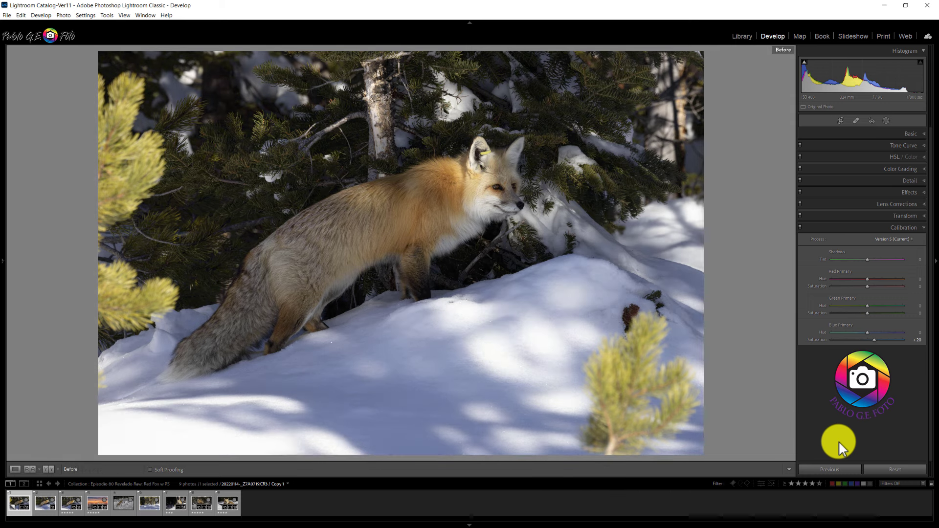
{"action": "key", "text": "backslash"}
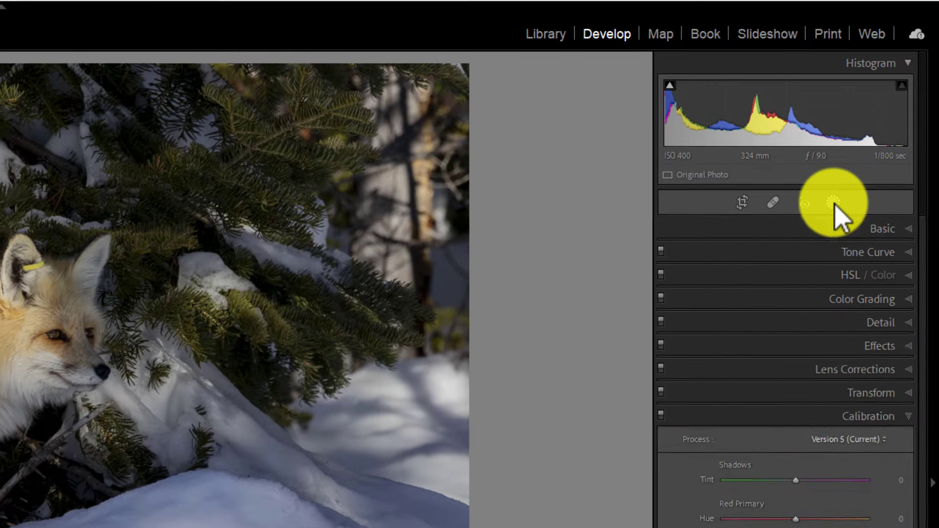
Mask the fox with Select Subject as Mask 1 and bring up its Subtract options.
{"action": "left_click", "coordinate": [863, 156]}
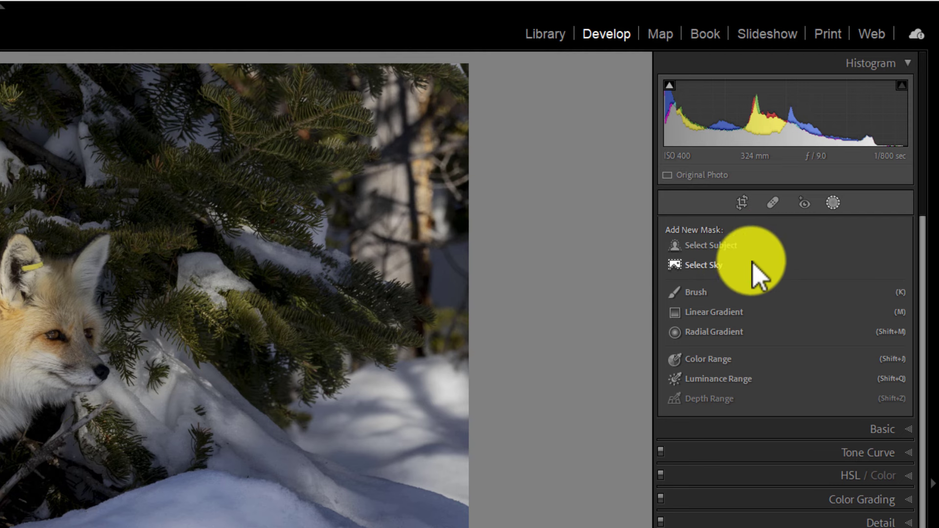
{"action": "left_click", "coordinate": [732, 247]}
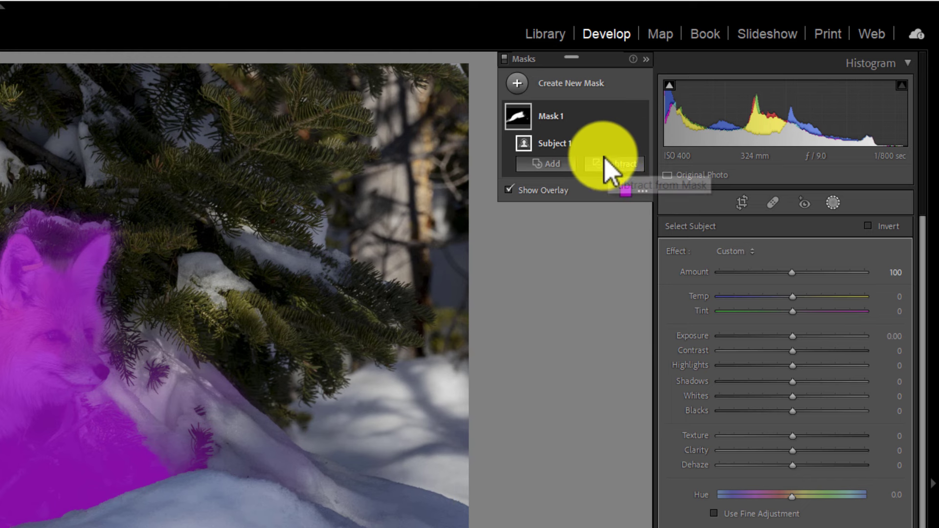
{"action": "left_click", "coordinate": [607, 164]}
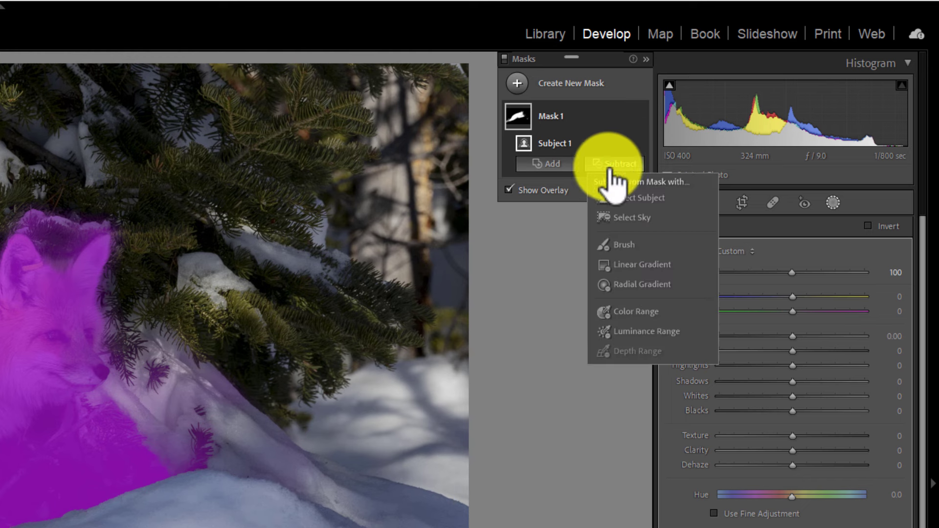
Subtract a brush from Mask 1, erasing spill on the chest, head, nose, belly and tail.
{"action": "left_click", "coordinate": [623, 242]}
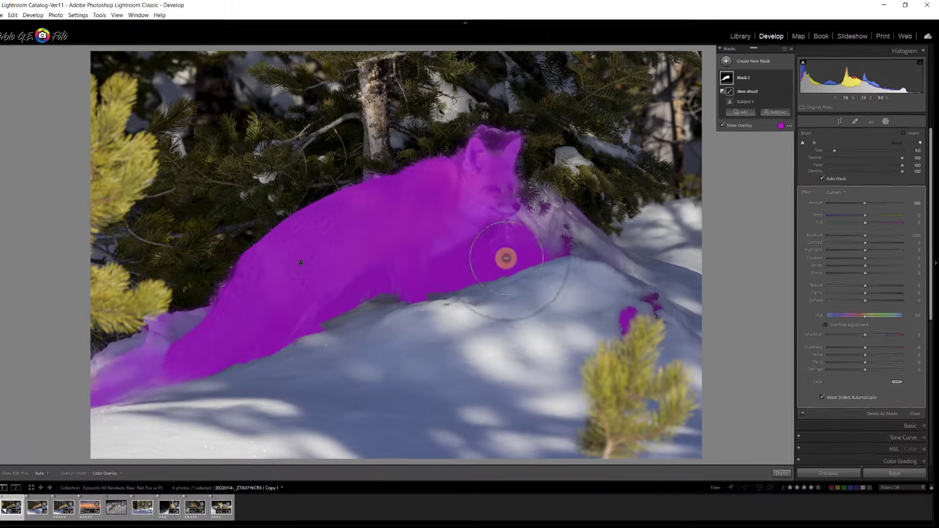
{"action": "mouse_move", "coordinate": [71, 478]}
{"action": "left_mouse_down"}
{"action": "mouse_move", "coordinate": [105, 461]}
{"action": "mouse_move", "coordinate": [165, 470]}
{"action": "left_mouse_up"}
{"action": "mouse_move", "coordinate": [552, 254]}
{"action": "left_mouse_down"}
{"action": "mouse_move", "coordinate": [554, 218]}
{"action": "mouse_move", "coordinate": [632, 264]}
{"action": "mouse_move", "coordinate": [642, 310]}
{"action": "mouse_move", "coordinate": [634, 323]}
{"action": "mouse_move", "coordinate": [648, 329]}
{"action": "mouse_move", "coordinate": [619, 308]}
{"action": "left_mouse_up"}
{"action": "mouse_move", "coordinate": [495, 247]}
{"action": "left_mouse_down"}
{"action": "mouse_move", "coordinate": [509, 233]}
{"action": "mouse_move", "coordinate": [446, 261]}
{"action": "mouse_move", "coordinate": [438, 289]}
{"action": "mouse_move", "coordinate": [482, 264]}
{"action": "mouse_move", "coordinate": [472, 277]}
{"action": "mouse_move", "coordinate": [485, 279]}
{"action": "mouse_move", "coordinate": [448, 290]}
{"action": "left_mouse_up"}
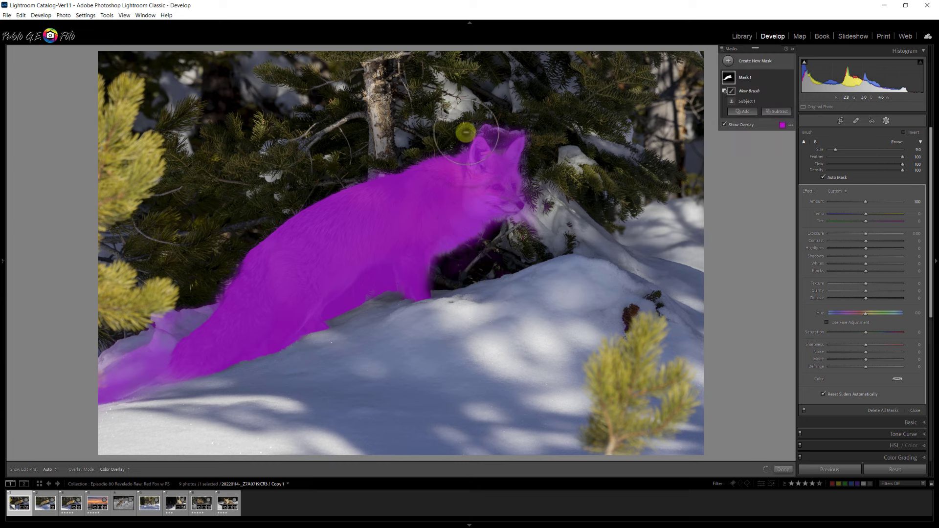
{"action": "mouse_move", "coordinate": [493, 140]}
{"action": "left_mouse_down"}
{"action": "mouse_move", "coordinate": [514, 126]}
{"action": "mouse_move", "coordinate": [478, 125]}
{"action": "mouse_move", "coordinate": [465, 143]}
{"action": "left_mouse_up"}
{"action": "left_click_drag", "start_coordinate": [524, 189], "coordinate": [527, 201]}
{"action": "mouse_move", "coordinate": [391, 293]}
{"action": "left_mouse_down"}
{"action": "mouse_move", "coordinate": [386, 267]}
{"action": "mouse_move", "coordinate": [325, 318]}
{"action": "mouse_move", "coordinate": [387, 280]}
{"action": "left_mouse_up"}
{"action": "mouse_move", "coordinate": [153, 350]}
{"action": "left_mouse_down"}
{"action": "mouse_move", "coordinate": [171, 316]}
{"action": "mouse_move", "coordinate": [204, 306]}
{"action": "mouse_move", "coordinate": [222, 278]}
{"action": "mouse_move", "coordinate": [113, 386]}
{"action": "mouse_move", "coordinate": [160, 347]}
{"action": "mouse_move", "coordinate": [150, 372]}
{"action": "left_mouse_up"}
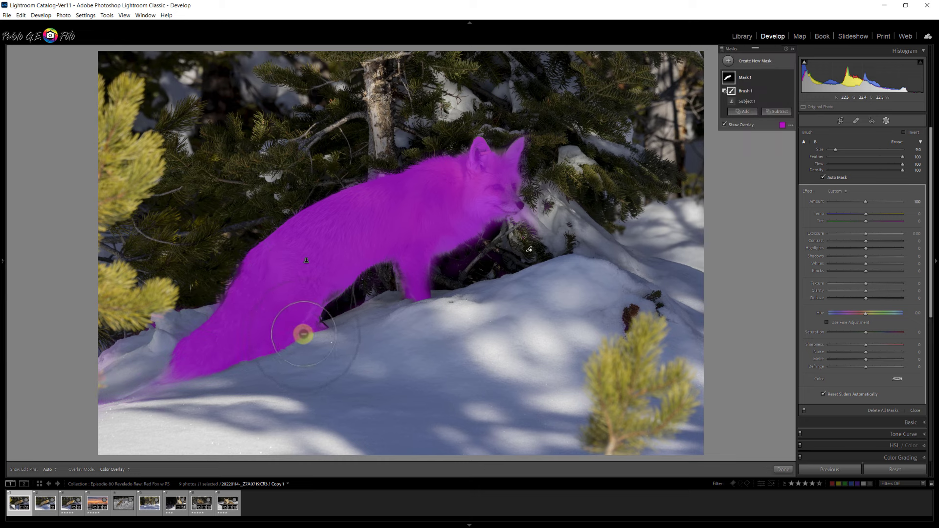
{"action": "mouse_move", "coordinate": [300, 331]}
{"action": "left_mouse_down"}
{"action": "mouse_move", "coordinate": [311, 349]}
{"action": "mouse_move", "coordinate": [258, 341]}
{"action": "mouse_move", "coordinate": [256, 351]}
{"action": "mouse_move", "coordinate": [269, 335]}
{"action": "mouse_move", "coordinate": [239, 359]}
{"action": "mouse_move", "coordinate": [256, 346]}
{"action": "left_mouse_up"}
Clean up the muzzle spill, then set the fox mask to Exposure 0.30 and Highlights 16.
{"action": "key", "text": "o"}
{"action": "key", "text": "o"}
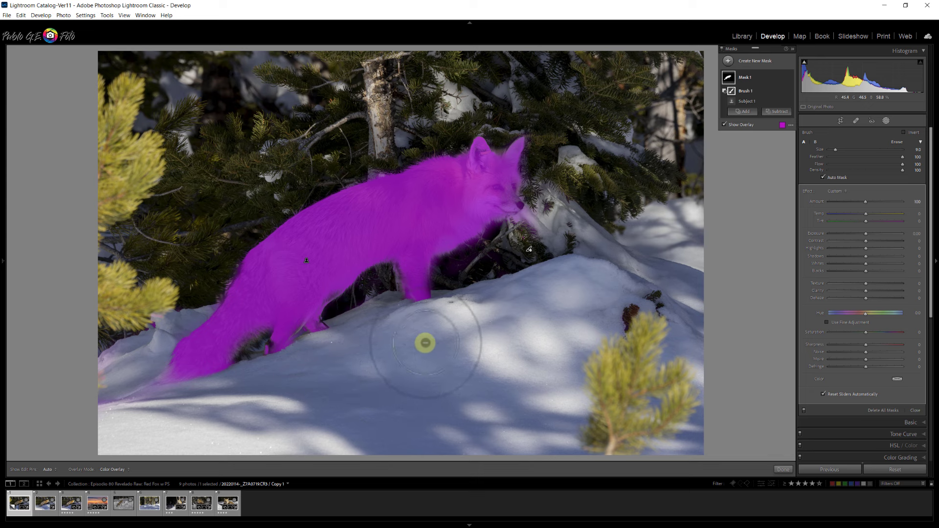
{"action": "left_click_drag", "start_coordinate": [526, 212], "coordinate": [540, 234]}
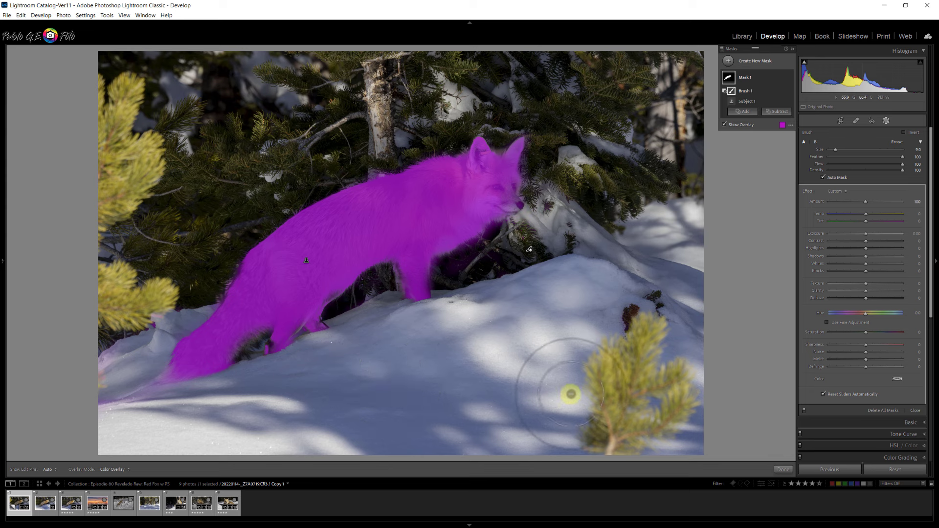
{"action": "key", "text": "o"}
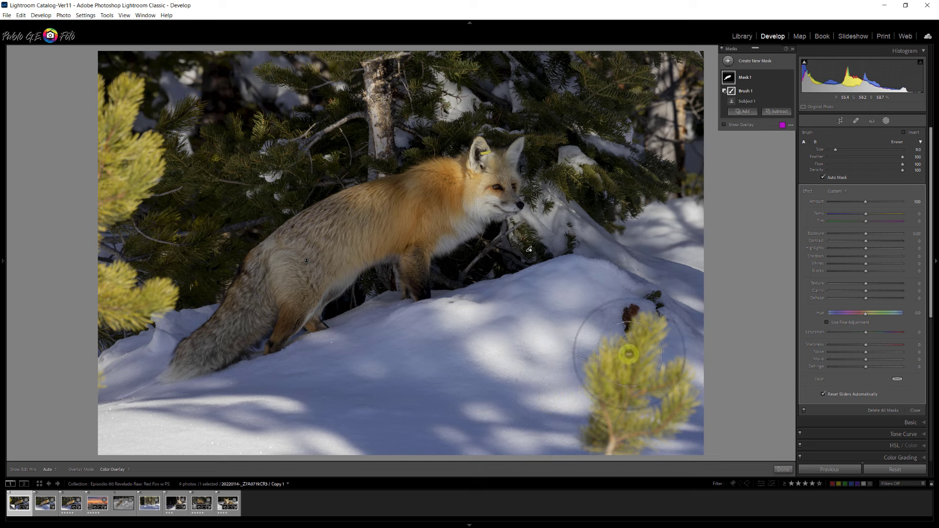
{"action": "left_click_drag", "start_coordinate": [867, 233], "coordinate": [869, 233]}
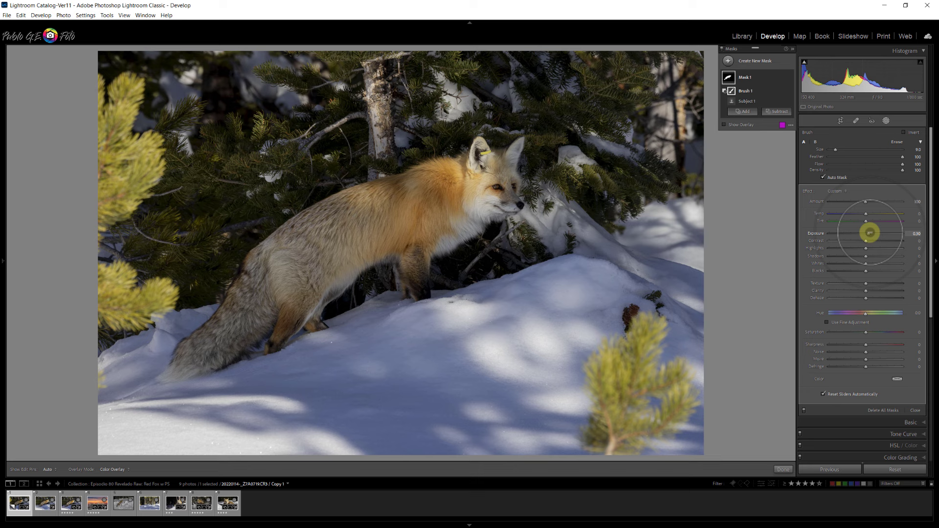
{"action": "mouse_move", "coordinate": [866, 248]}
{"action": "left_mouse_down"}
{"action": "mouse_move", "coordinate": [876, 245]}
{"action": "mouse_move", "coordinate": [869, 263]}
{"action": "left_mouse_up"}
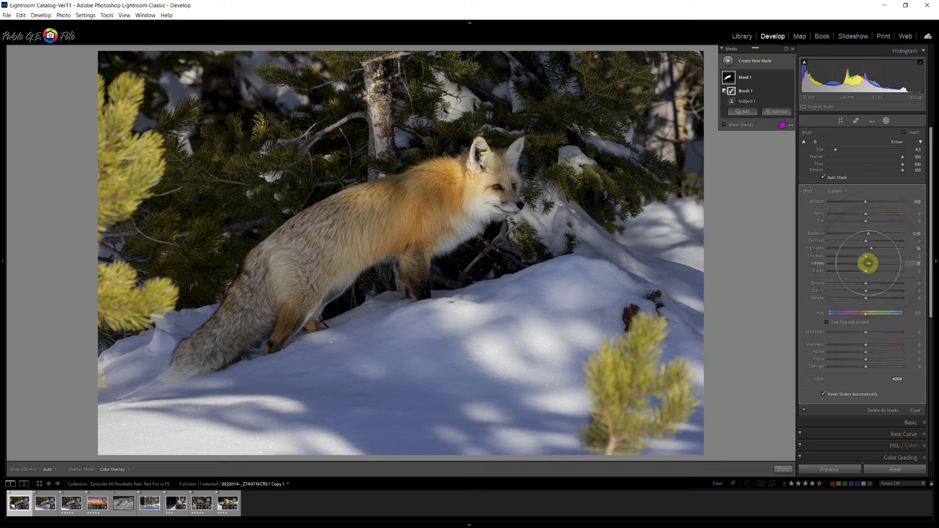
Give the fox mask Texture 20, Clarity 15 and Contrast 22, toggling it off and on to compare.
{"action": "left_click_drag", "start_coordinate": [866, 283], "coordinate": [873, 283]}
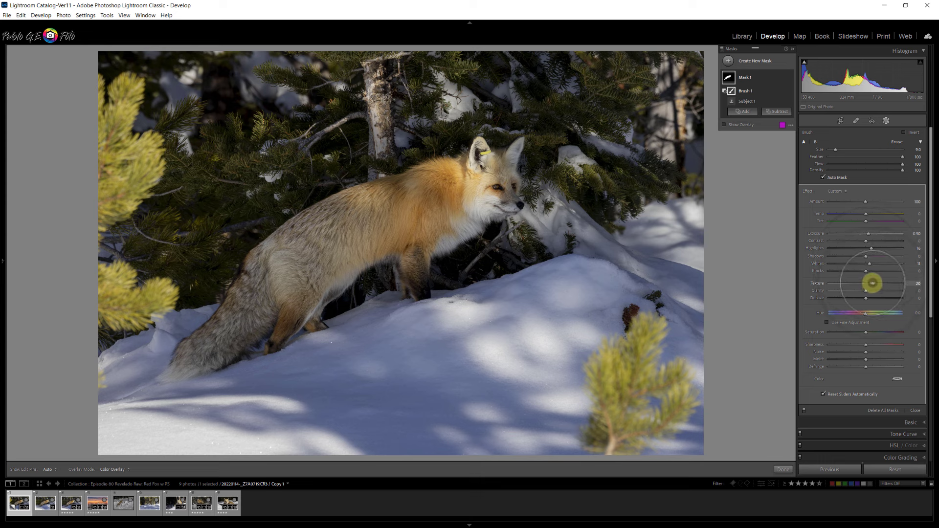
{"action": "left_click", "coordinate": [866, 291]}
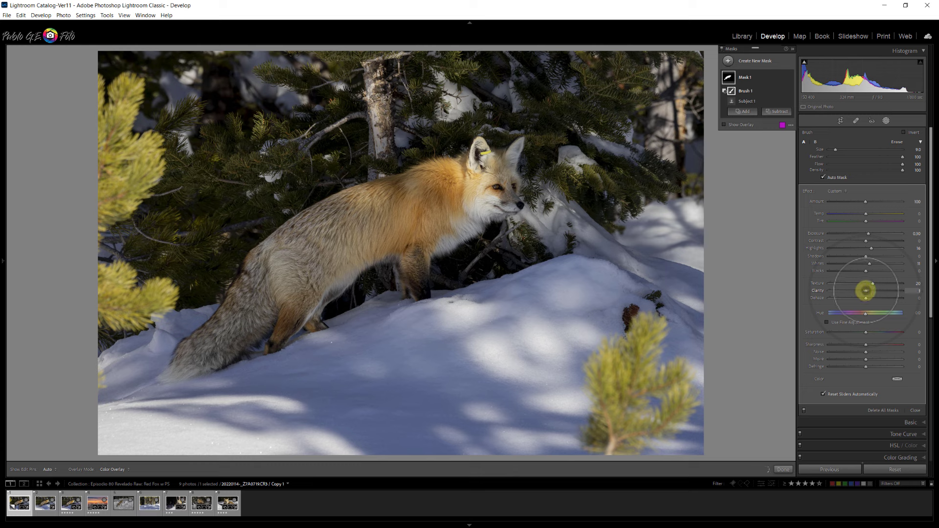
{"action": "mouse_move", "coordinate": [866, 290]}
{"action": "left_mouse_down"}
{"action": "mouse_move", "coordinate": [908, 291]}
{"action": "mouse_move", "coordinate": [871, 293]}
{"action": "left_mouse_up"}
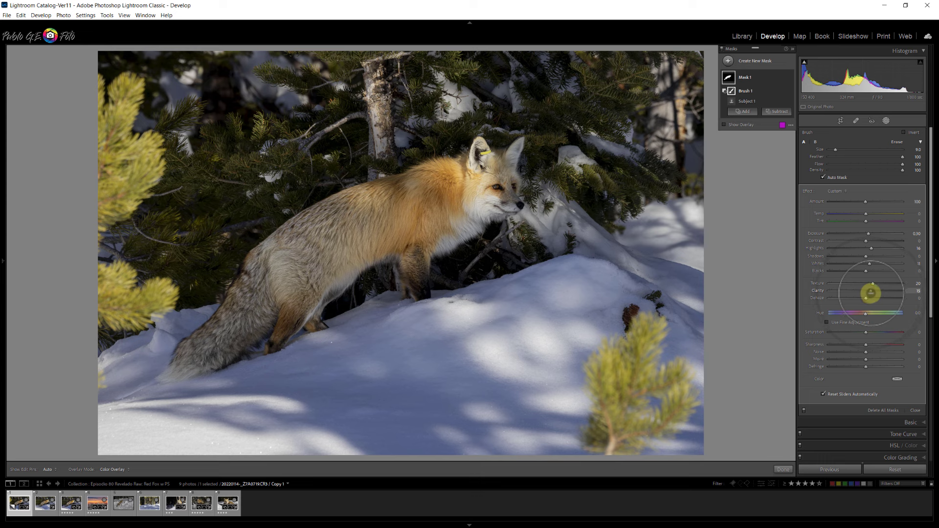
{"action": "mouse_move", "coordinate": [790, 91]}
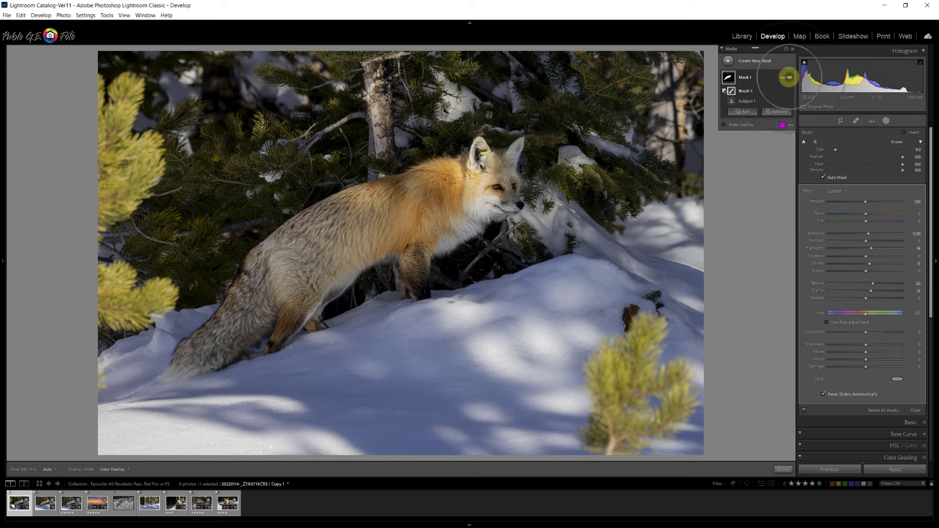
{"action": "left_click", "coordinate": [789, 78]}
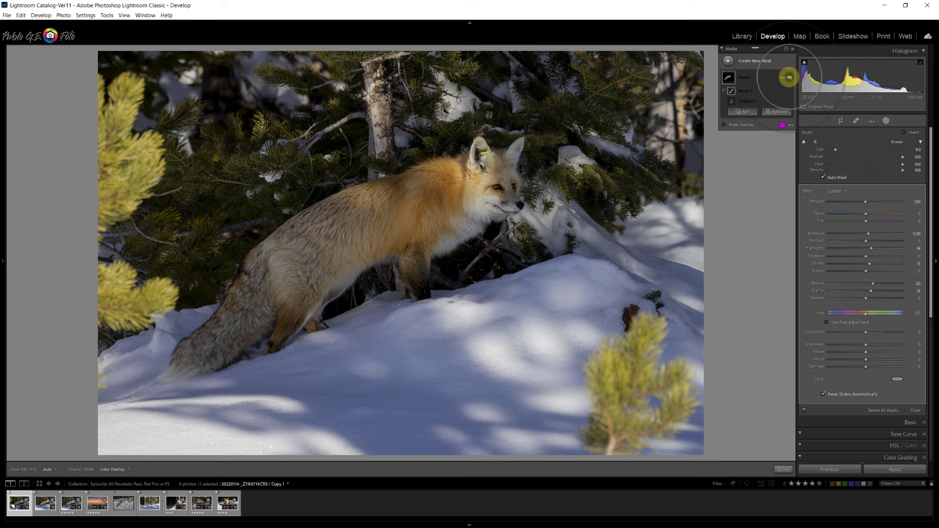
{"action": "left_click", "coordinate": [789, 78]}
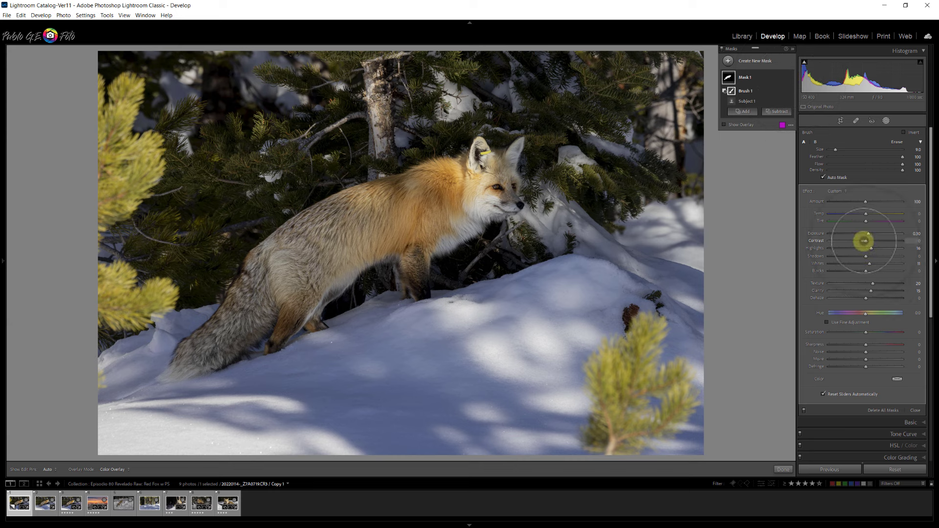
{"action": "left_click_drag", "start_coordinate": [864, 241], "coordinate": [874, 240]}
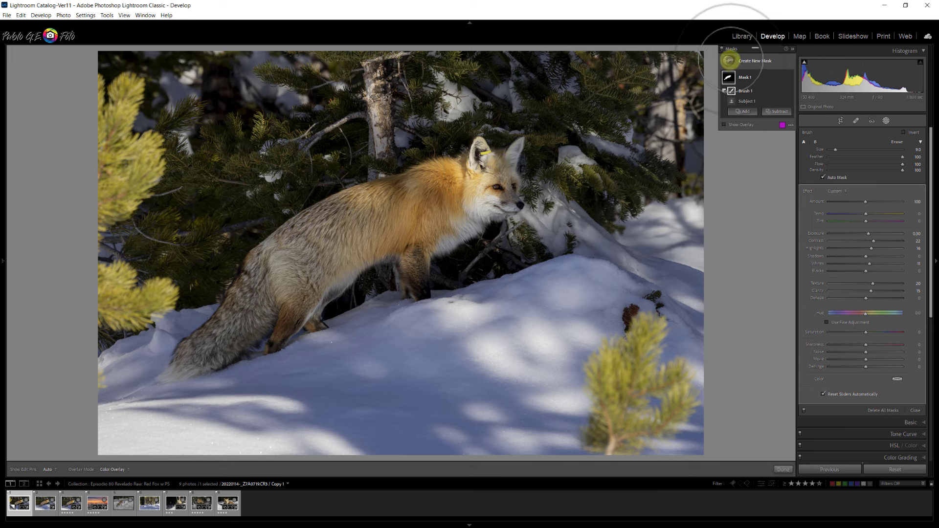
Paint a new brush mask, Mask 2, over the fox's face and raise its Exposure to about 0.39.
{"action": "left_click", "coordinate": [728, 60]}
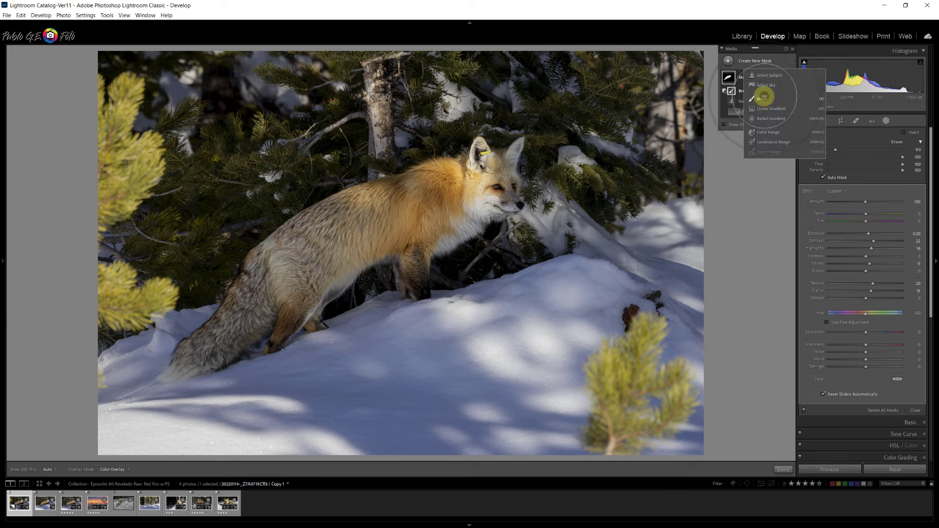
{"action": "left_click", "coordinate": [763, 98]}
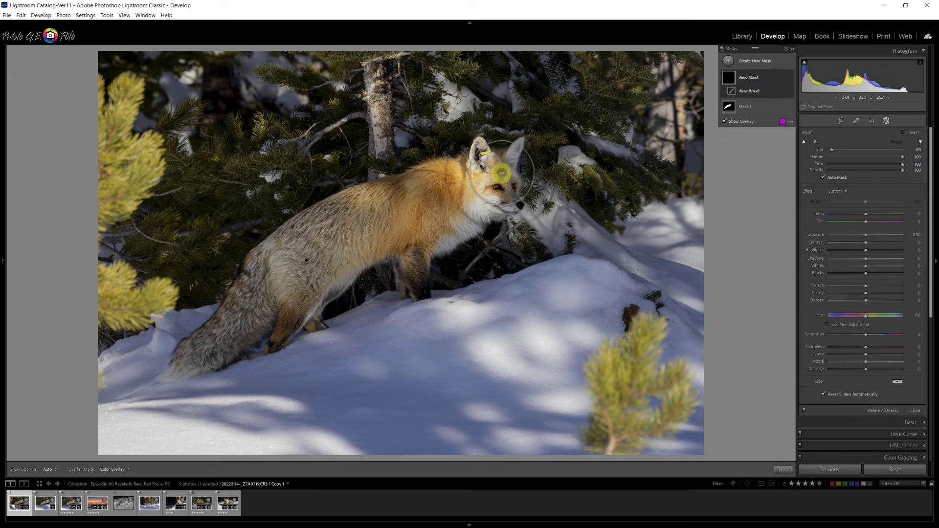
{"action": "mouse_move", "coordinate": [499, 161]}
{"action": "left_mouse_down"}
{"action": "mouse_move", "coordinate": [511, 210]}
{"action": "mouse_move", "coordinate": [505, 166]}
{"action": "mouse_move", "coordinate": [491, 165]}
{"action": "left_mouse_up"}
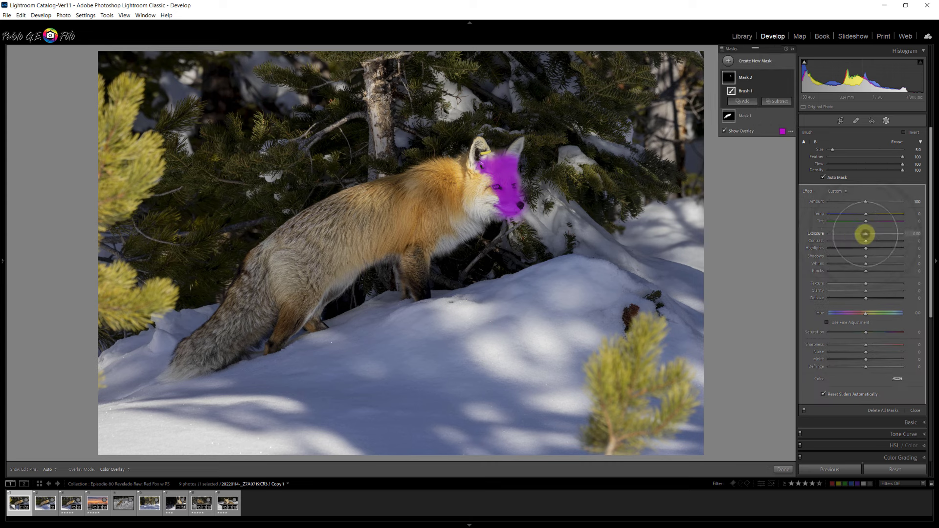
{"action": "left_click", "coordinate": [862, 236]}
{"action": "mouse_move", "coordinate": [862, 237]}
{"action": "left_mouse_down"}
{"action": "mouse_move", "coordinate": [890, 232]}
{"action": "mouse_move", "coordinate": [867, 235]}
{"action": "left_mouse_up"}
{"action": "key", "text": "o"}
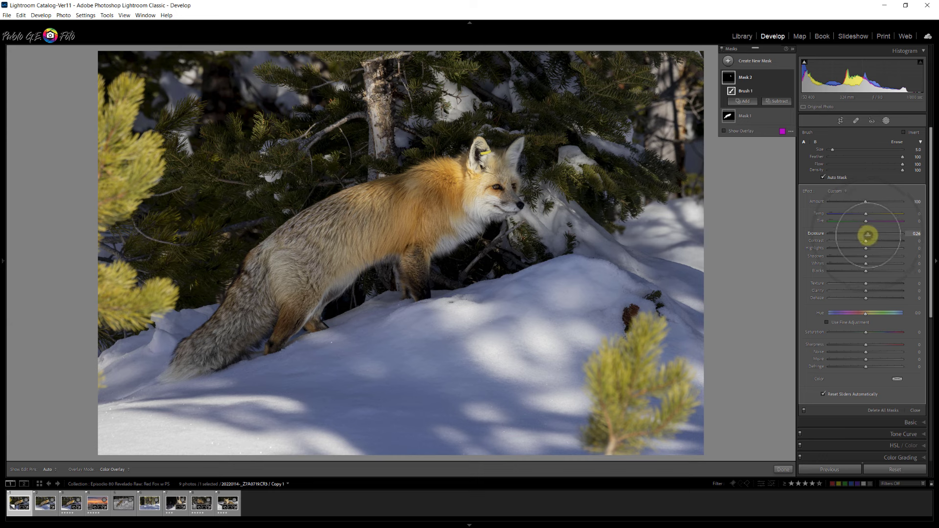
{"action": "left_click_drag", "start_coordinate": [868, 235], "coordinate": [868, 241]}
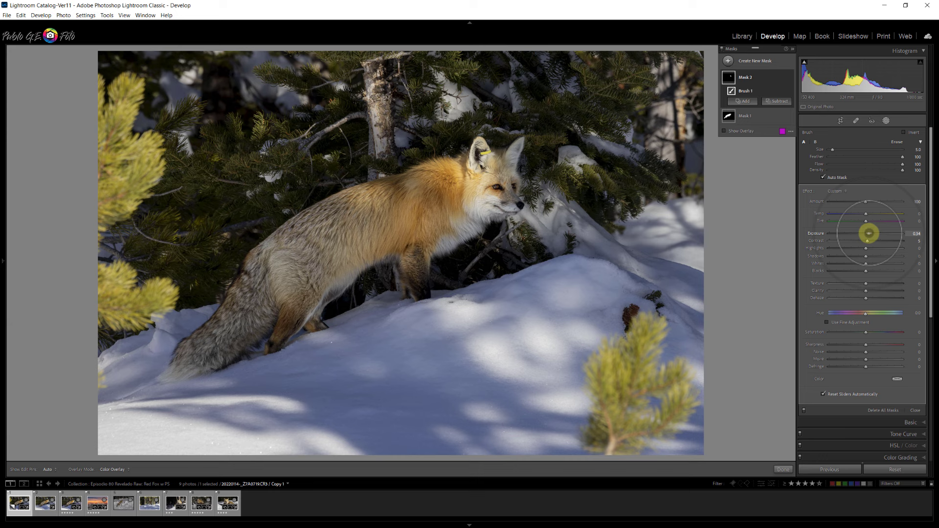
Toggle Mask 2's effect off and on to compare, then close masking.
{"action": "left_click", "coordinate": [790, 77]}
{"action": "left_click", "coordinate": [790, 77]}
{"action": "left_click", "coordinate": [869, 234]}
{"action": "left_click", "coordinate": [808, 347]}
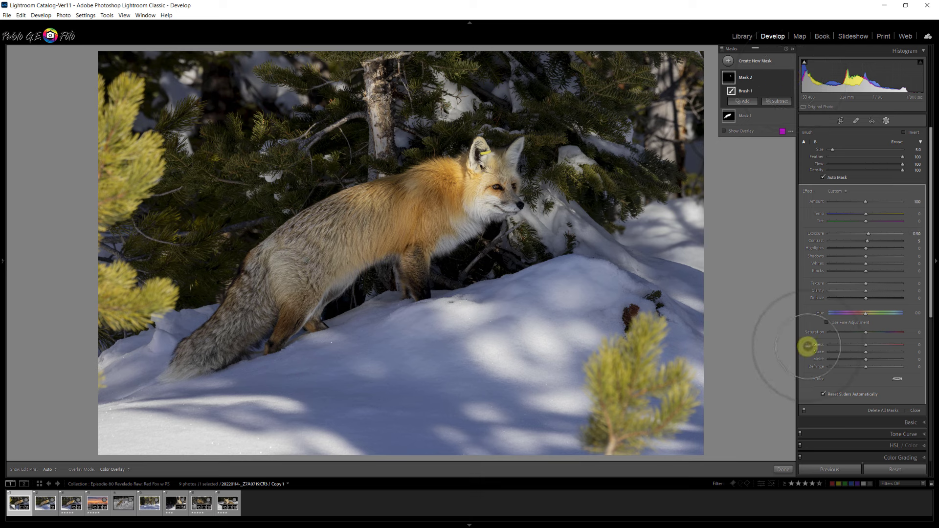
{"action": "left_click", "coordinate": [783, 469]}
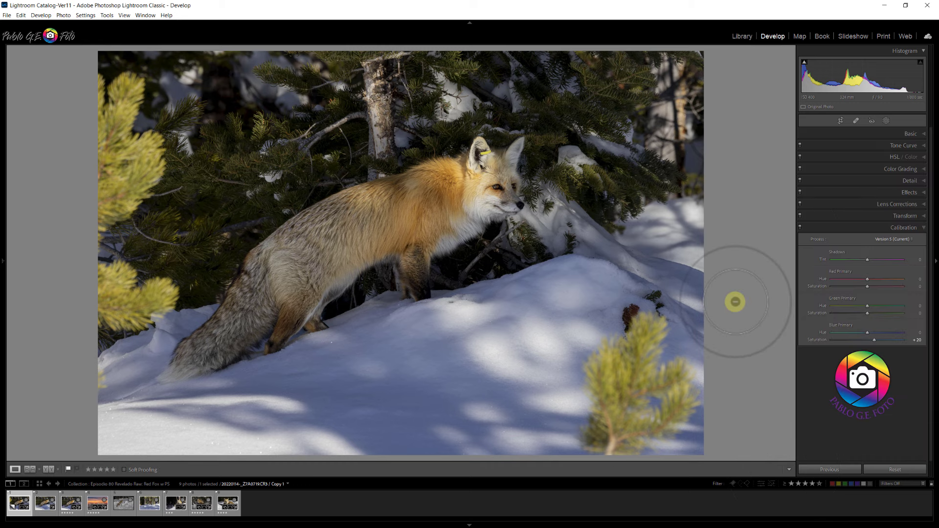
{"action": "key", "text": "backslash"}
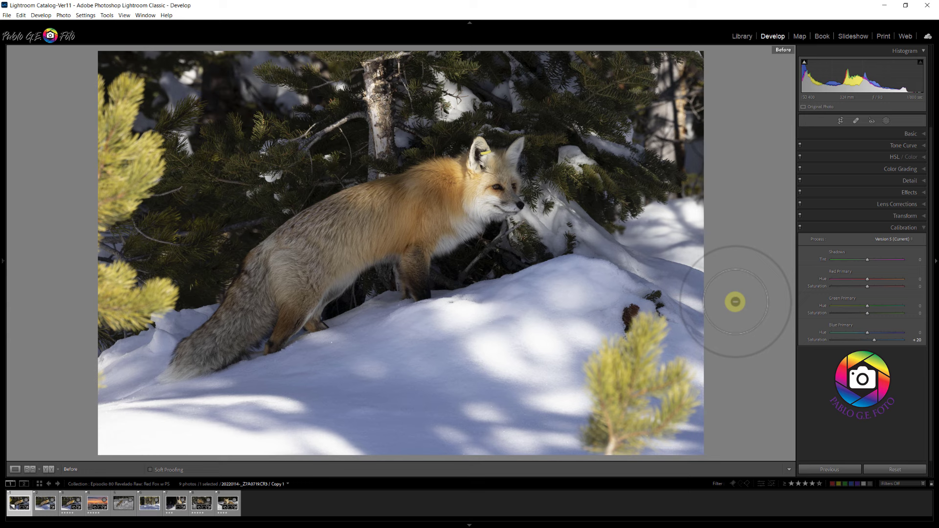
{"action": "key", "text": "backslash"}
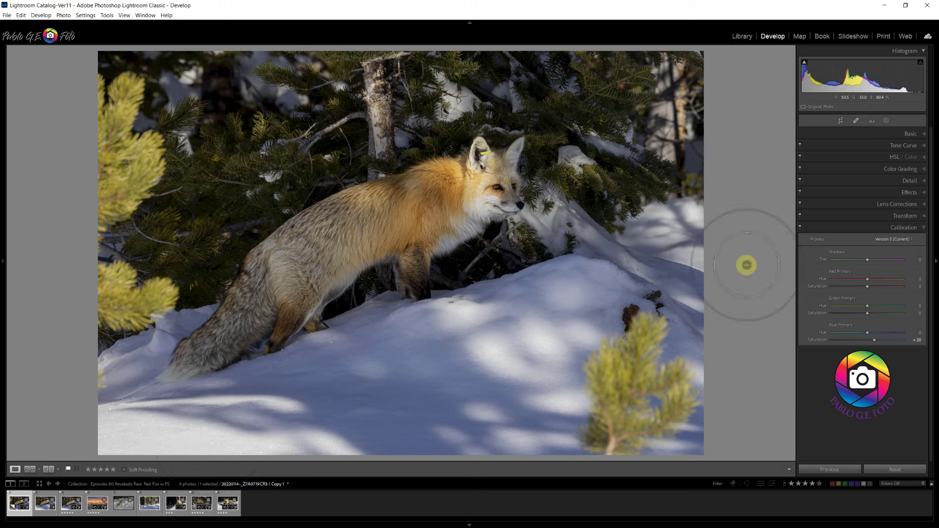
Heal specks beside the fox's legs and in the lower-left snow, then turn on Visualize Spots.
{"action": "left_click", "coordinate": [857, 120]}
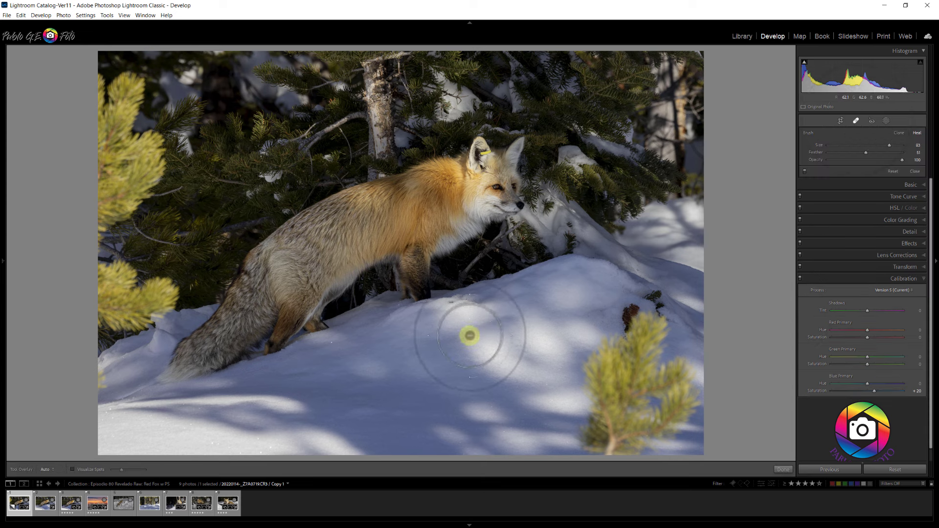
{"action": "scroll", "coordinate": [331, 358], "scroll_direction": "down", "scroll_amount": 3}
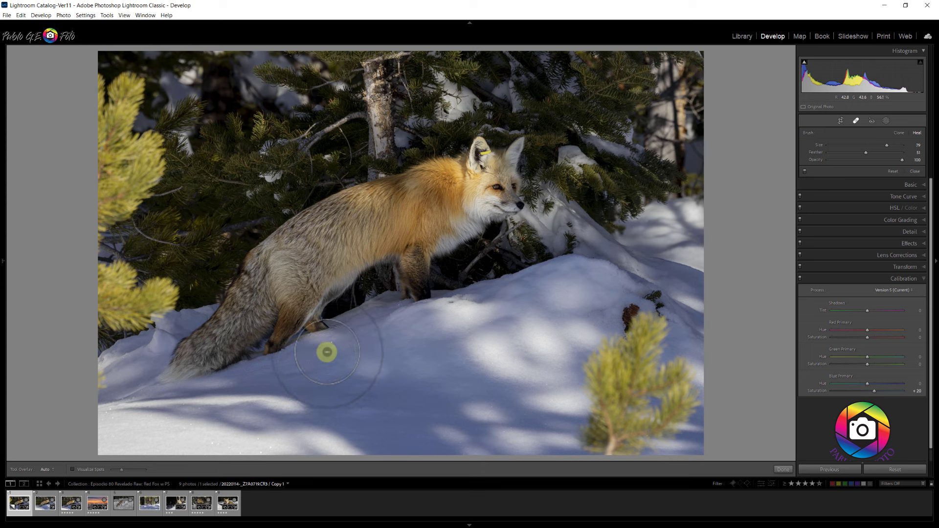
{"action": "scroll", "coordinate": [332, 350], "scroll_direction": "down", "scroll_amount": 5}
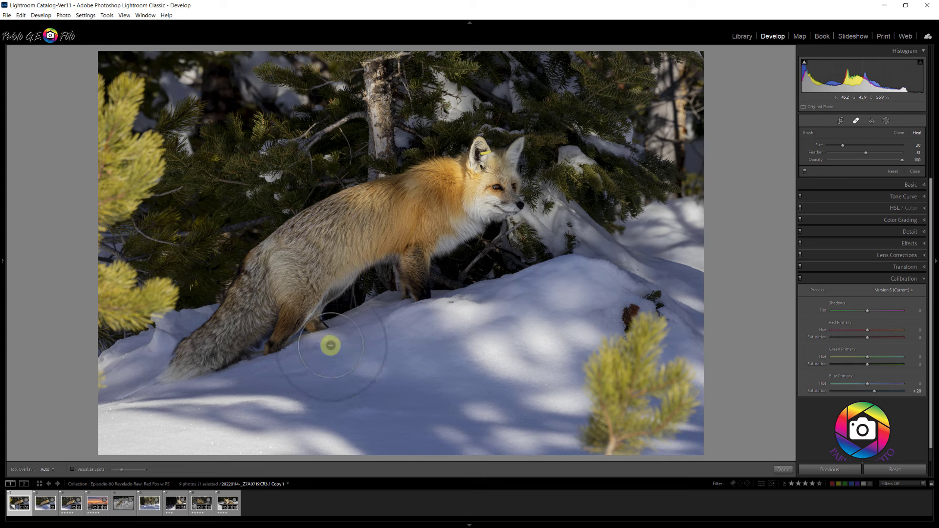
{"action": "left_click", "coordinate": [331, 344]}
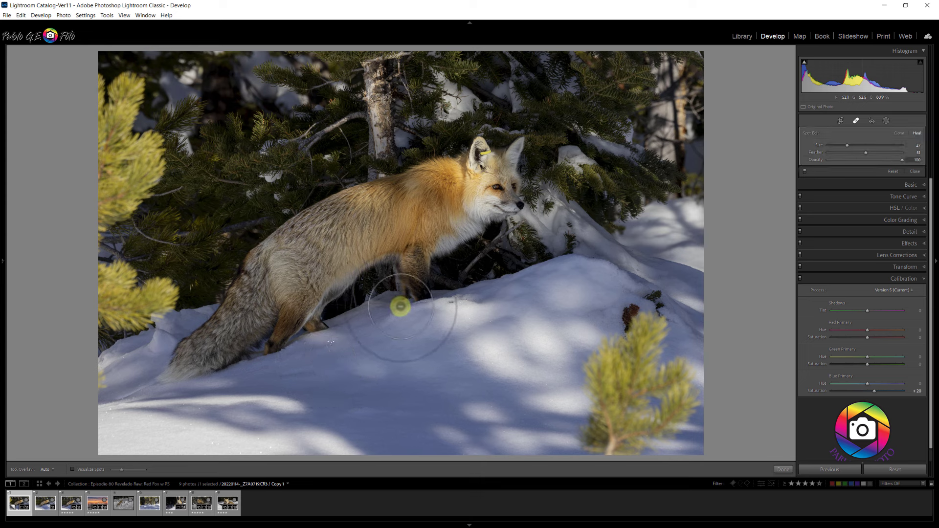
{"action": "left_click", "coordinate": [401, 305]}
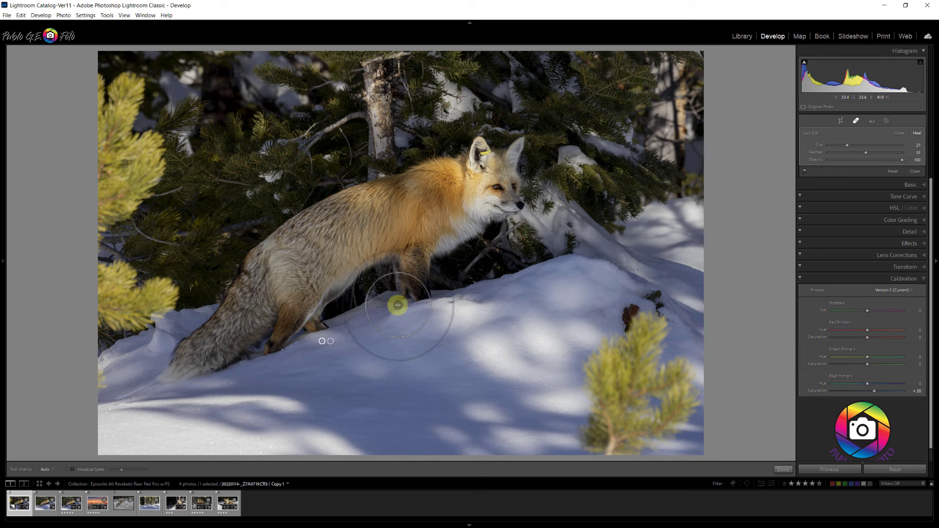
{"action": "left_click", "coordinate": [268, 445]}
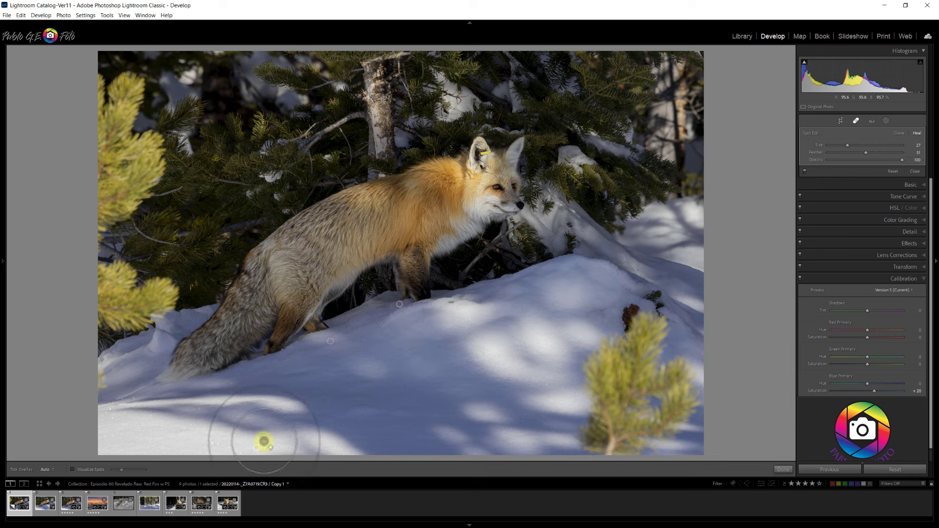
{"action": "mouse_move", "coordinate": [264, 442]}
{"action": "left_mouse_down"}
{"action": "mouse_move", "coordinate": [239, 454]}
{"action": "mouse_move", "coordinate": [214, 445]}
{"action": "mouse_move", "coordinate": [163, 491]}
{"action": "left_mouse_up"}
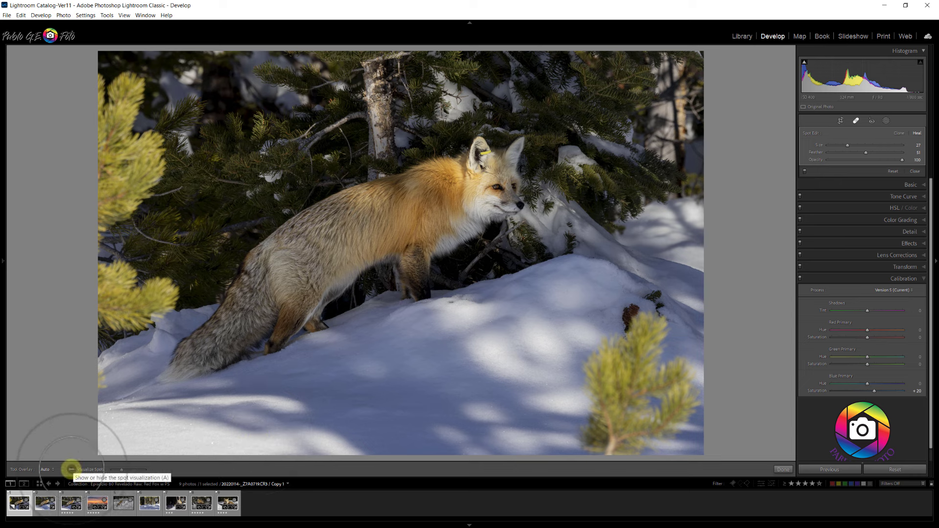
{"action": "left_click", "coordinate": [72, 469]}
Tune the Visualize Spots threshold, heal four more specks in the lower and right snow, and finish.
{"action": "mouse_move", "coordinate": [122, 469]}
{"action": "left_mouse_down"}
{"action": "mouse_move", "coordinate": [108, 469]}
{"action": "mouse_move", "coordinate": [126, 468]}
{"action": "left_mouse_up"}
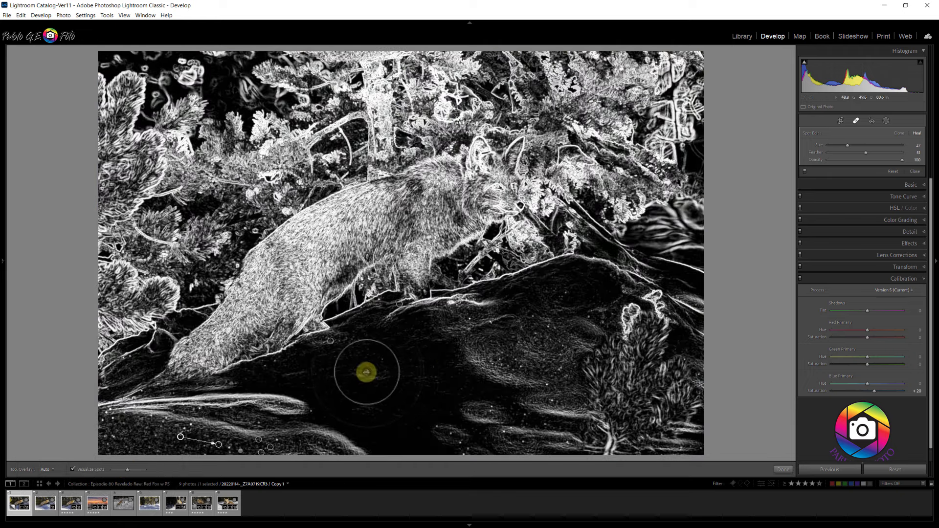
{"action": "left_click", "coordinate": [367, 373]}
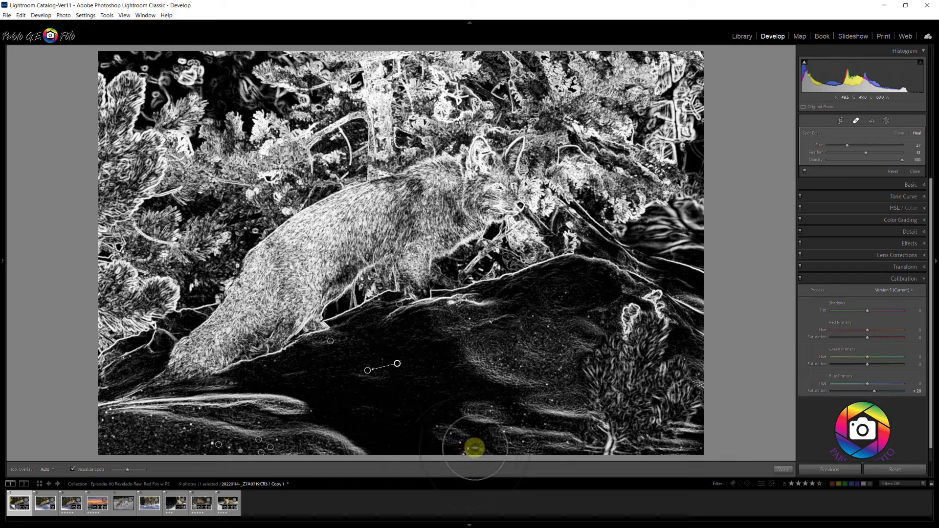
{"action": "left_click", "coordinate": [504, 430]}
{"action": "left_click", "coordinate": [553, 401]}
{"action": "left_click", "coordinate": [546, 384]}
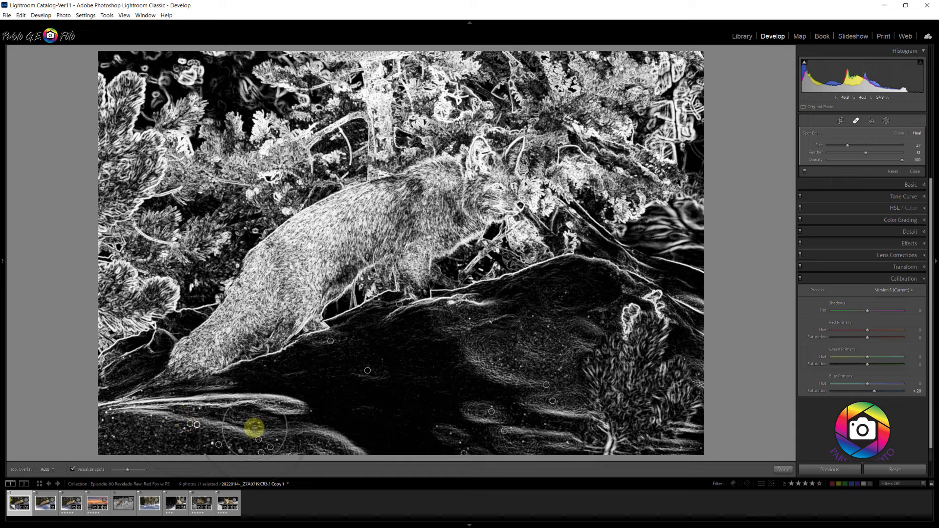
{"action": "left_click", "coordinate": [782, 470]}
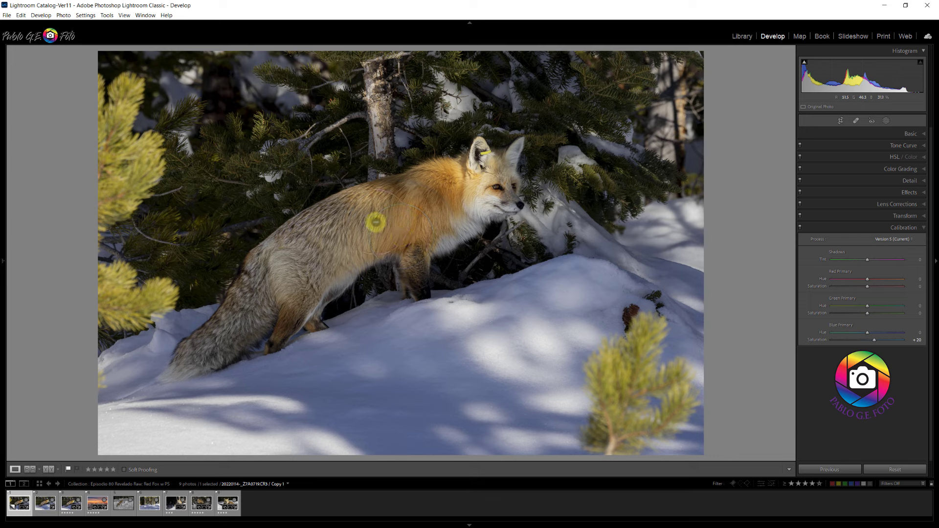
Look at the Edit In editor list without choosing one, then select the _Z7A0719-PS-2.psd filmstrip version.
{"action": "right_click", "coordinate": [376, 223]}
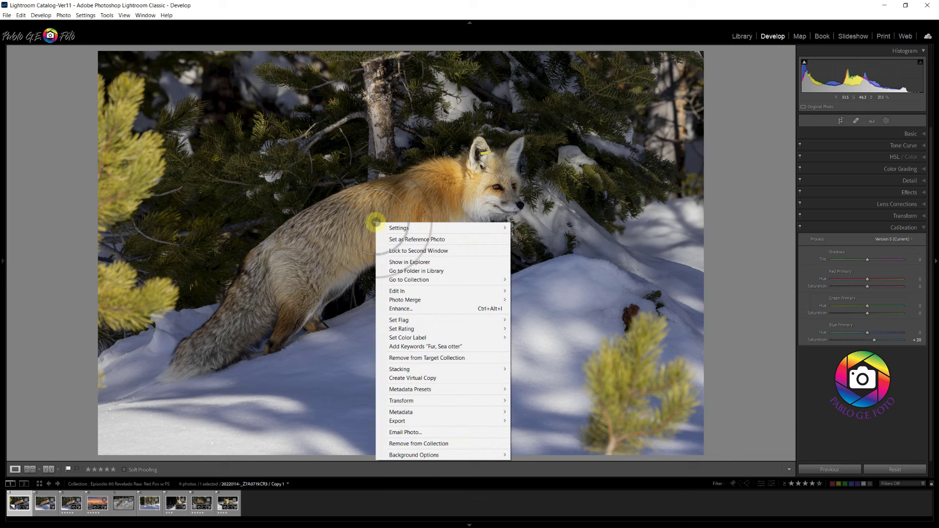
{"action": "left_click", "coordinate": [426, 290]}
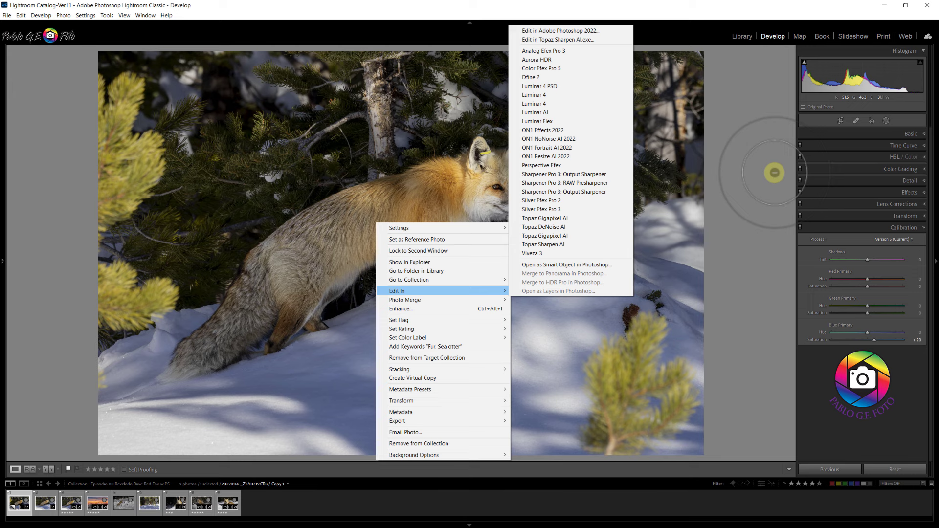
{"action": "left_click", "coordinate": [776, 172]}
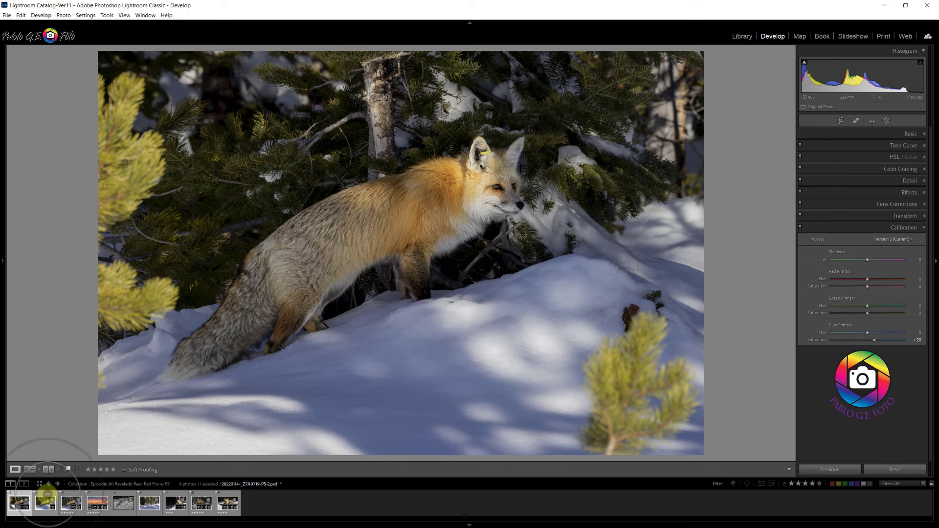
{"action": "left_click", "coordinate": [45, 501]}
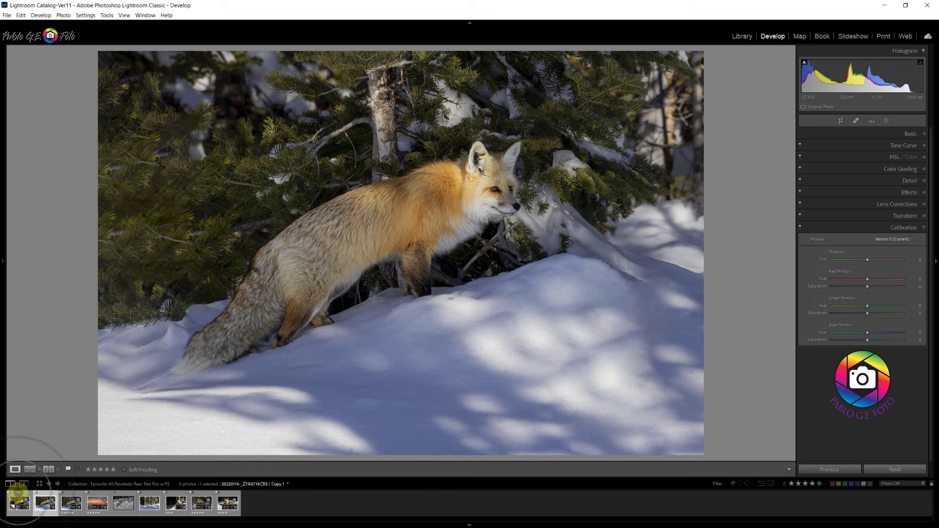
{"action": "left_click", "coordinate": [46, 492]}
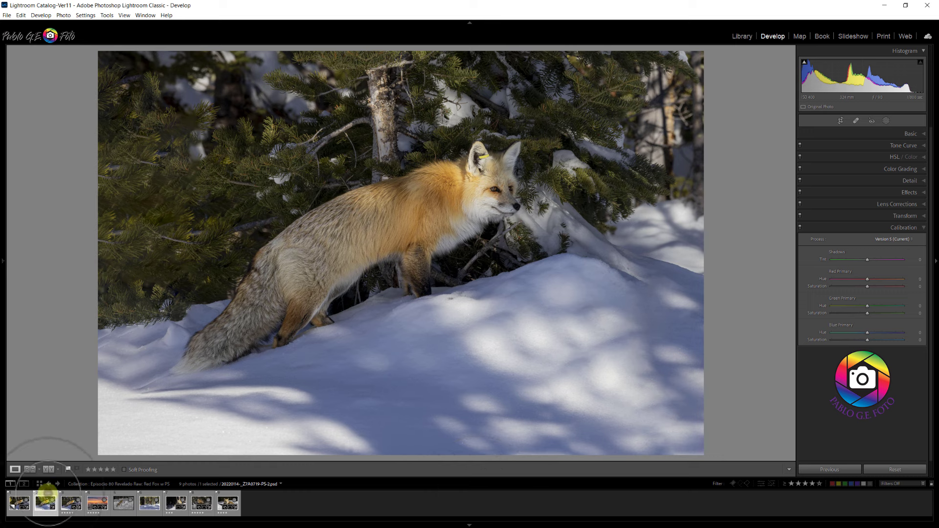
Open the fox PSD in Adobe Photoshop 2022 as Edit Original.
{"action": "right_click", "coordinate": [47, 498]}
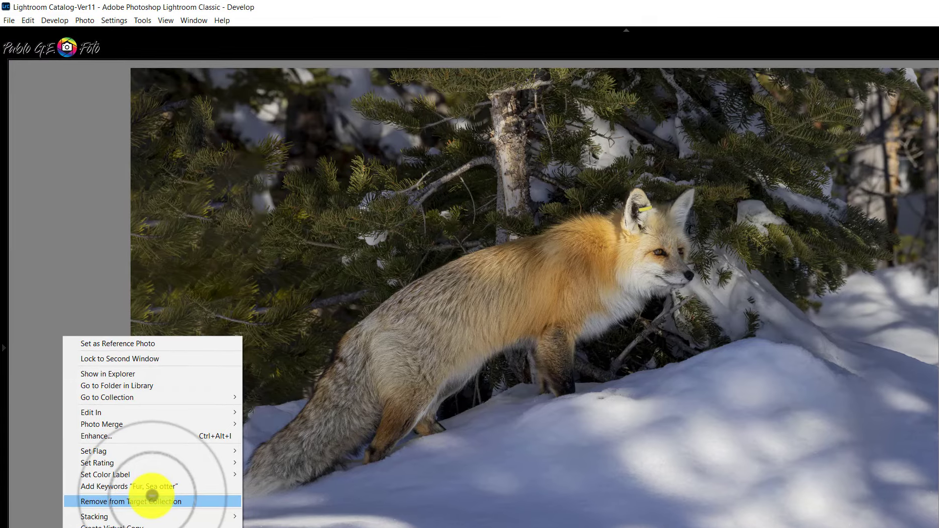
{"action": "mouse_move", "coordinate": [151, 413]}
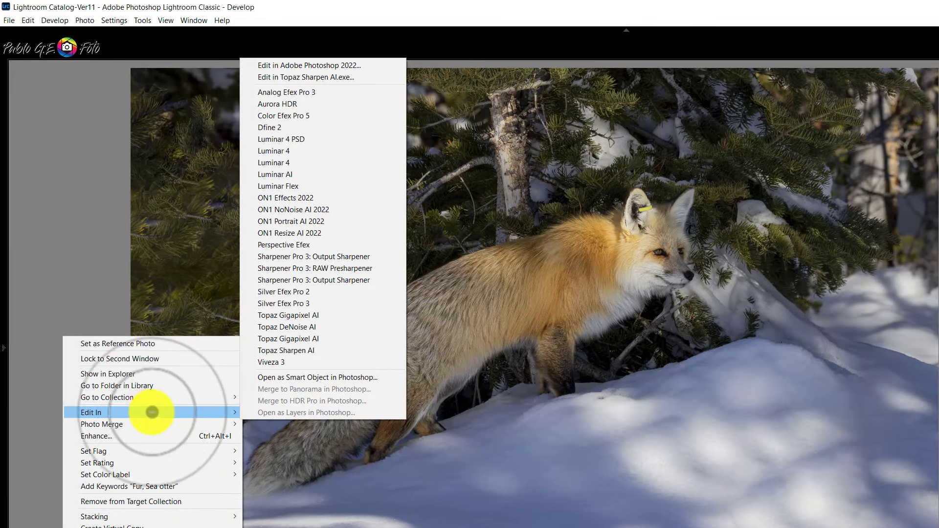
{"action": "left_click", "coordinate": [313, 67]}
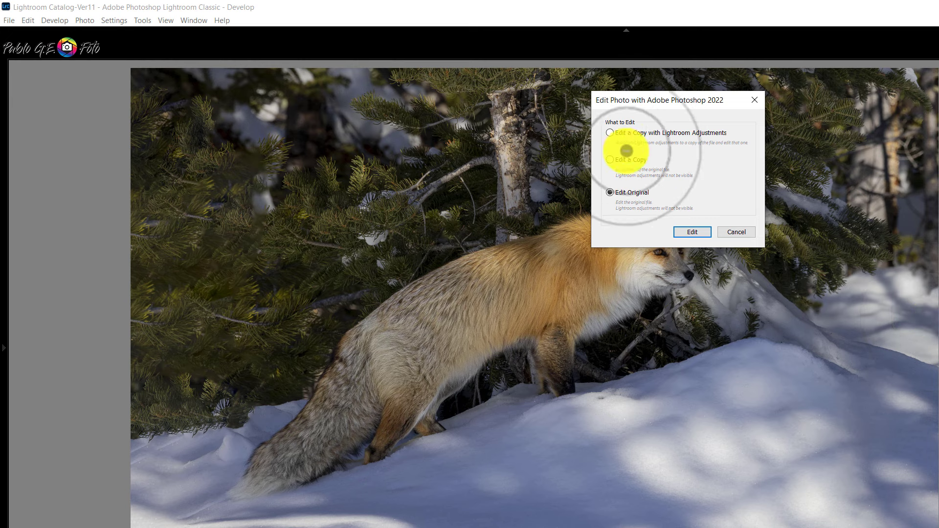
{"action": "left_click", "coordinate": [619, 196]}
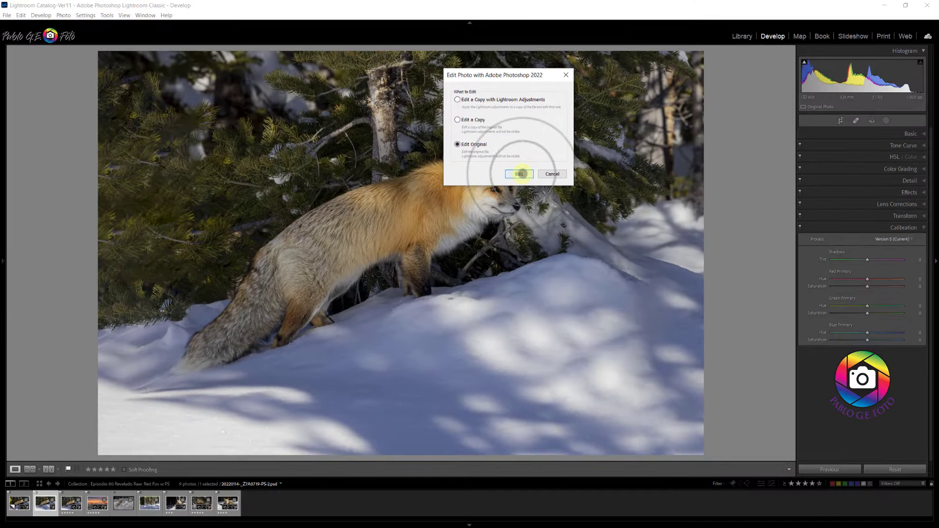
{"action": "left_click", "coordinate": [520, 174]}
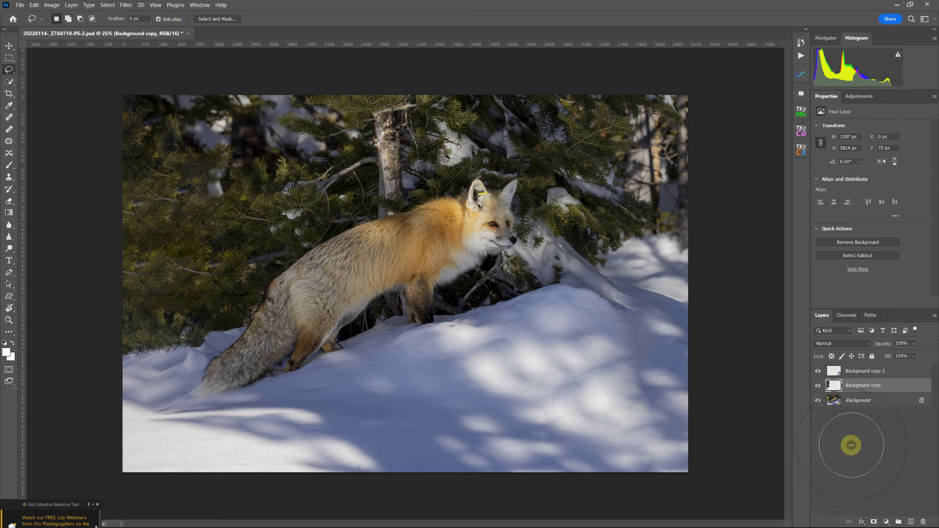
Toggle Background copy and Background copy 2 to compare both branch fixes, leaving both hidden.
{"action": "left_click", "coordinate": [818, 371]}
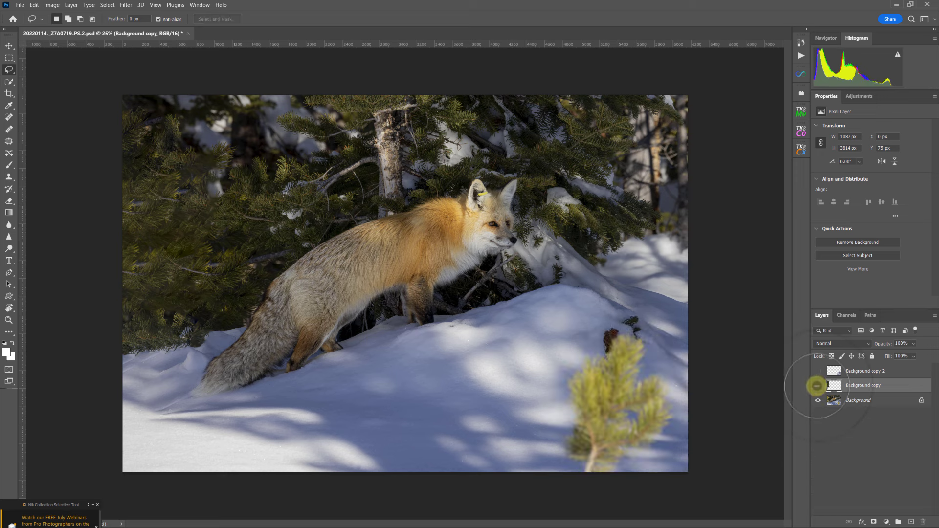
{"action": "left_click", "coordinate": [816, 386]}
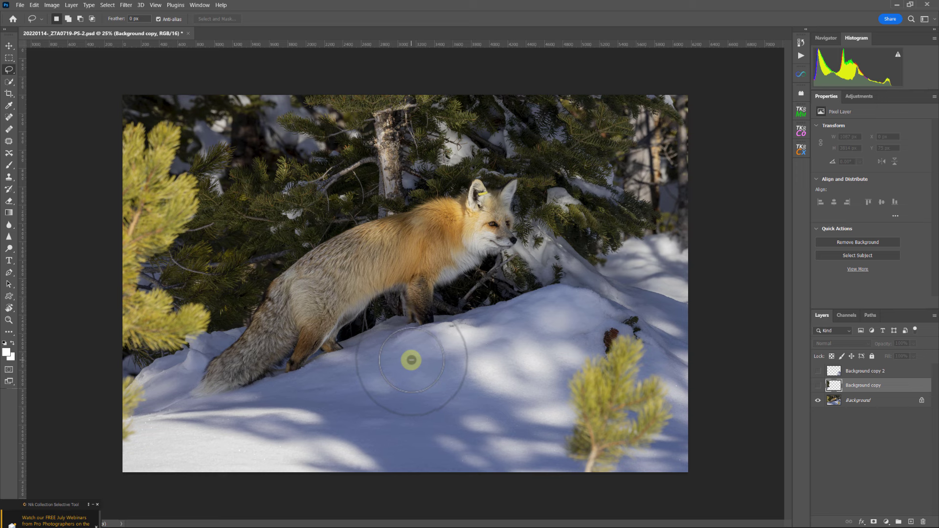
{"action": "left_click", "coordinate": [817, 385]}
{"action": "left_click", "coordinate": [818, 386]}
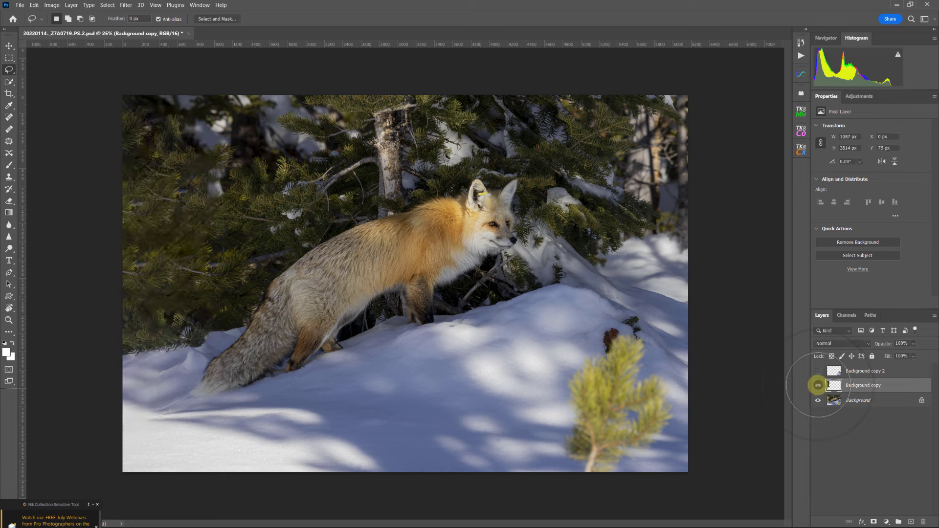
{"action": "left_click", "coordinate": [818, 386]}
{"action": "left_click", "coordinate": [818, 385]}
{"action": "left_click", "coordinate": [818, 385]}
{"action": "left_click", "coordinate": [819, 386]}
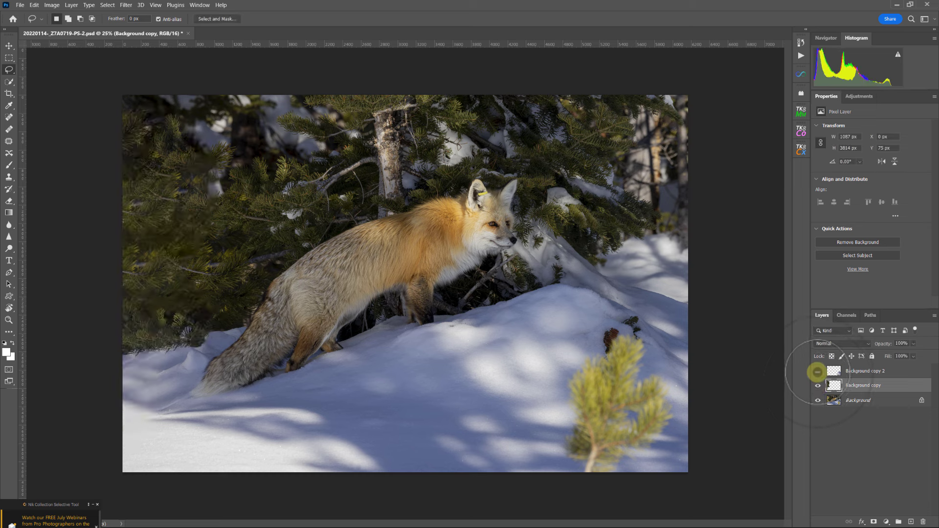
{"action": "left_click", "coordinate": [818, 371]}
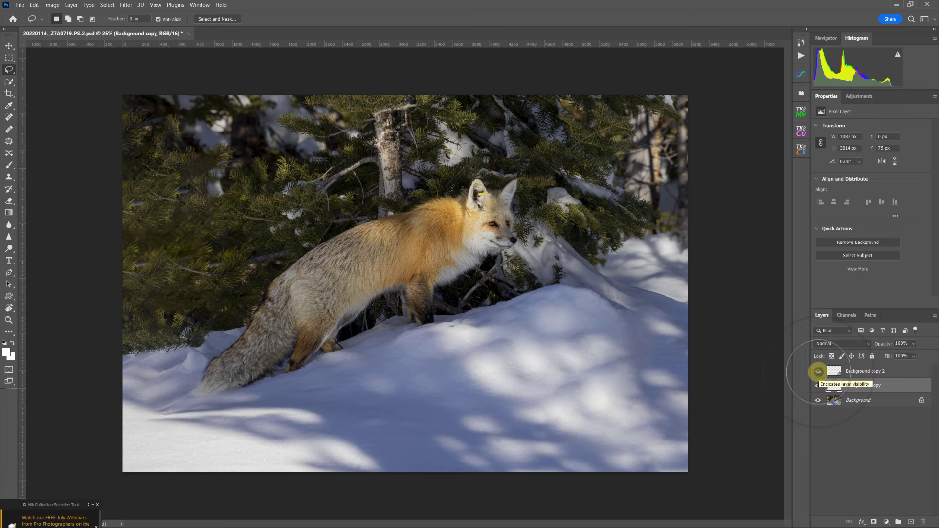
{"action": "left_click", "coordinate": [818, 371]}
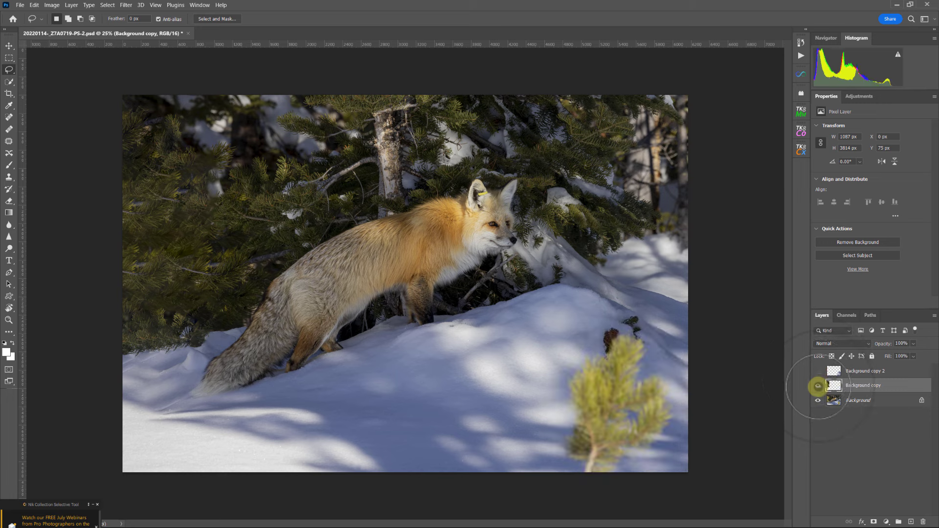
{"action": "left_click", "coordinate": [818, 386]}
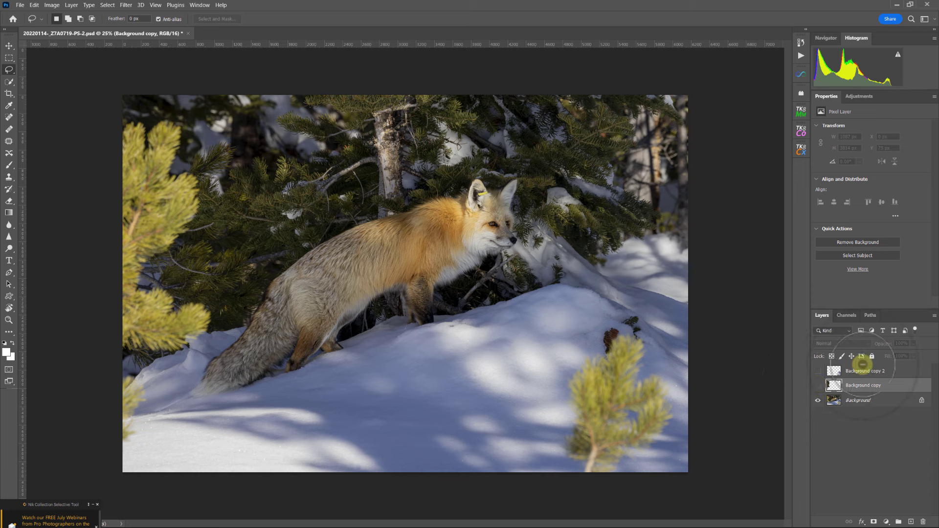
On the Background layer, lasso the bright young pine along the left edge, then open the Edit menu.
{"action": "left_click", "coordinate": [858, 401]}
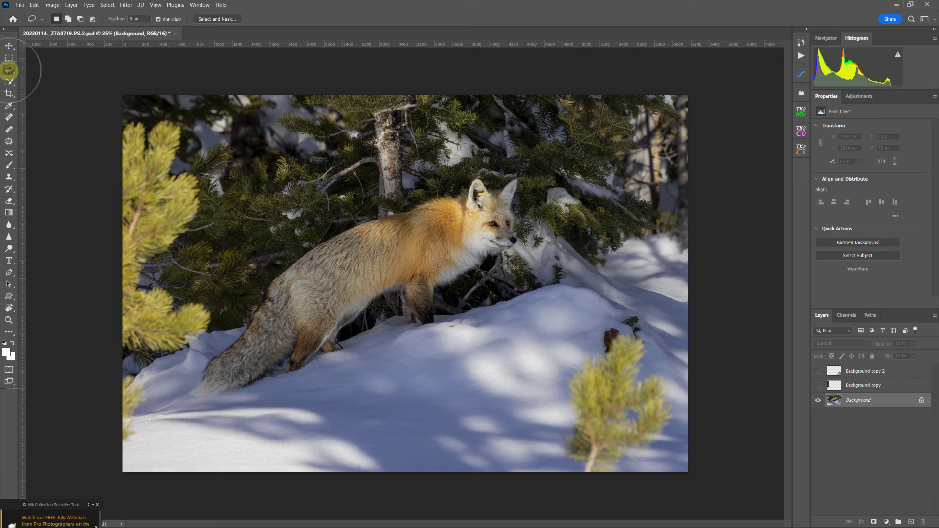
{"action": "mouse_move", "coordinate": [124, 430]}
{"action": "left_mouse_down"}
{"action": "mouse_move", "coordinate": [119, 452]}
{"action": "mouse_move", "coordinate": [135, 442]}
{"action": "mouse_move", "coordinate": [147, 414]}
{"action": "mouse_move", "coordinate": [148, 373]}
{"action": "mouse_move", "coordinate": [134, 357]}
{"action": "mouse_move", "coordinate": [213, 340]}
{"action": "mouse_move", "coordinate": [218, 319]}
{"action": "mouse_move", "coordinate": [205, 293]}
{"action": "mouse_move", "coordinate": [144, 274]}
{"action": "mouse_move", "coordinate": [182, 244]}
{"action": "mouse_move", "coordinate": [209, 196]}
{"action": "mouse_move", "coordinate": [201, 164]}
{"action": "mouse_move", "coordinate": [184, 153]}
{"action": "mouse_move", "coordinate": [179, 114]}
{"action": "mouse_move", "coordinate": [132, 113]}
{"action": "mouse_move", "coordinate": [97, 155]}
{"action": "mouse_move", "coordinate": [73, 451]}
{"action": "left_mouse_up"}
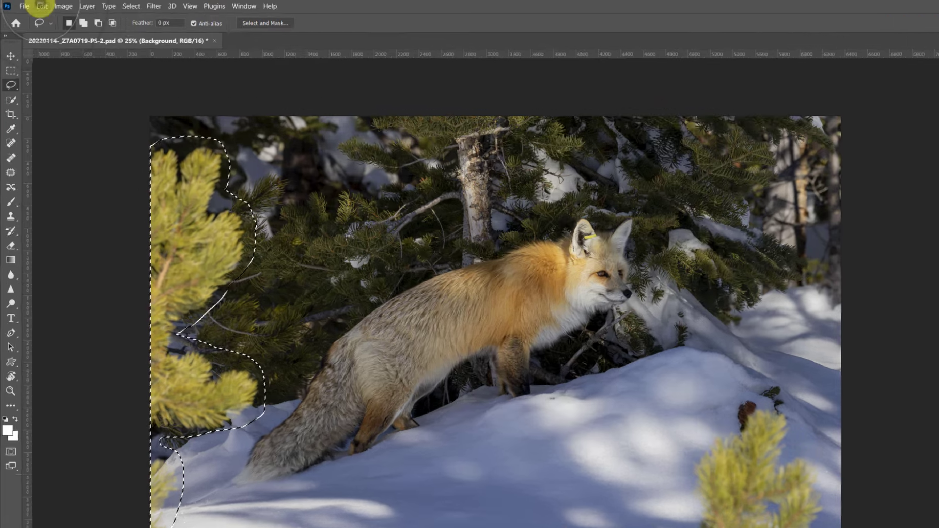
{"action": "left_click", "coordinate": [33, 5]}
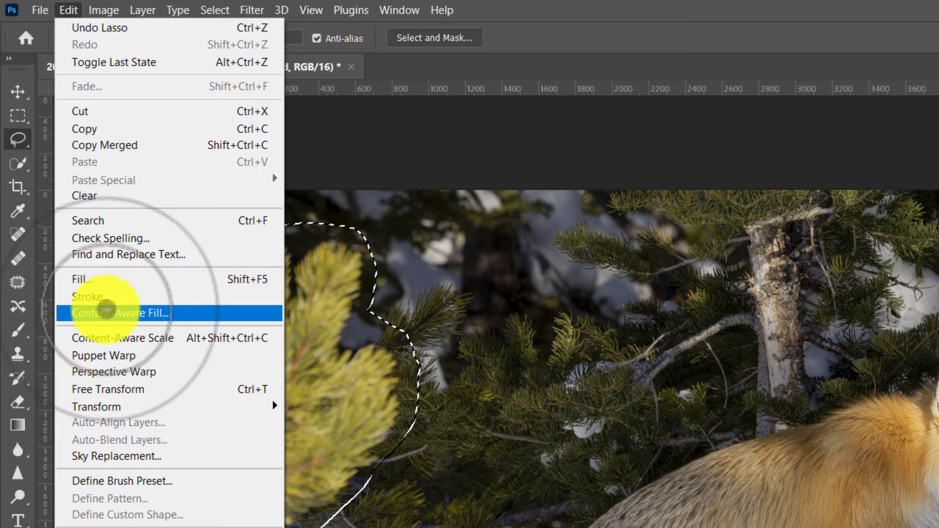
Start Content-Aware Fill and subtract the fox's rear, underside and chest area from the sampling overlay.
{"action": "left_click", "coordinate": [107, 314]}
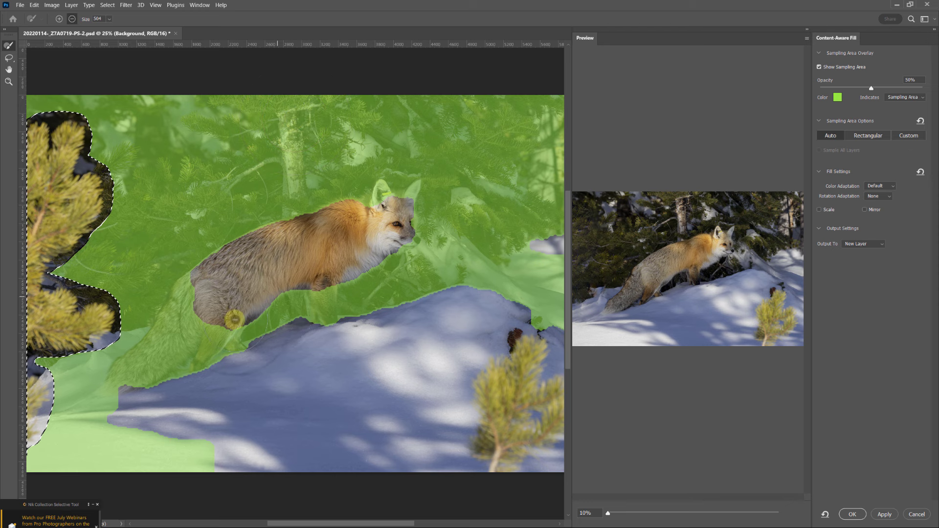
{"action": "mouse_move", "coordinate": [233, 319]}
{"action": "left_mouse_down"}
{"action": "mouse_move", "coordinate": [201, 290]}
{"action": "mouse_move", "coordinate": [172, 329]}
{"action": "left_mouse_up"}
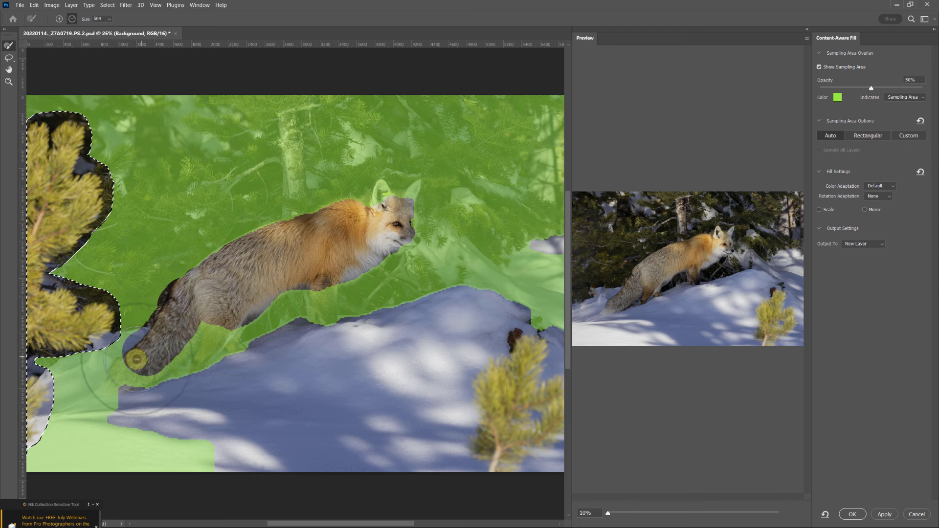
{"action": "mouse_move", "coordinate": [124, 371]}
{"action": "left_mouse_down"}
{"action": "mouse_move", "coordinate": [220, 329]}
{"action": "mouse_move", "coordinate": [226, 343]}
{"action": "mouse_move", "coordinate": [323, 290]}
{"action": "mouse_move", "coordinate": [283, 361]}
{"action": "mouse_move", "coordinate": [316, 303]}
{"action": "mouse_move", "coordinate": [426, 231]}
{"action": "mouse_move", "coordinate": [420, 202]}
{"action": "mouse_move", "coordinate": [379, 193]}
{"action": "mouse_move", "coordinate": [397, 186]}
{"action": "mouse_move", "coordinate": [389, 199]}
{"action": "mouse_move", "coordinate": [405, 201]}
{"action": "mouse_move", "coordinate": [300, 229]}
{"action": "mouse_move", "coordinate": [200, 280]}
{"action": "left_mouse_up"}
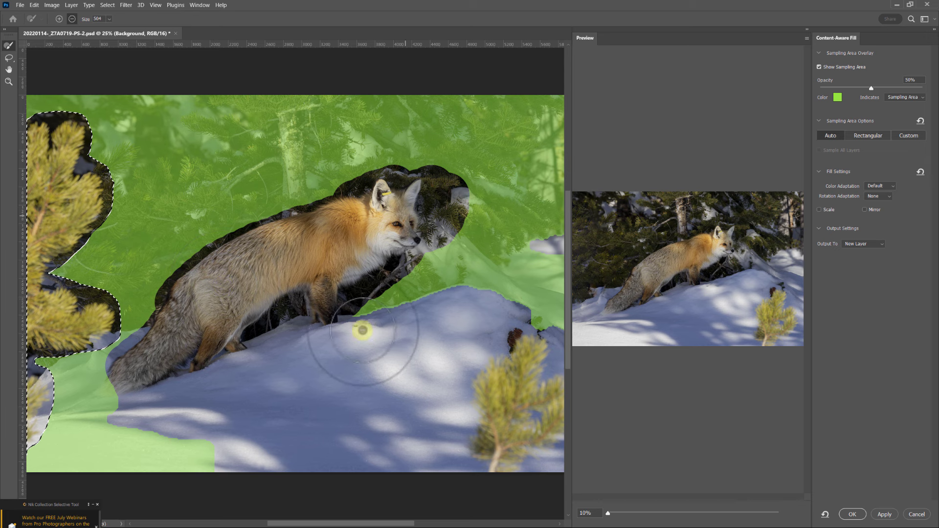
{"action": "left_click_drag", "start_coordinate": [362, 323], "coordinate": [371, 310]}
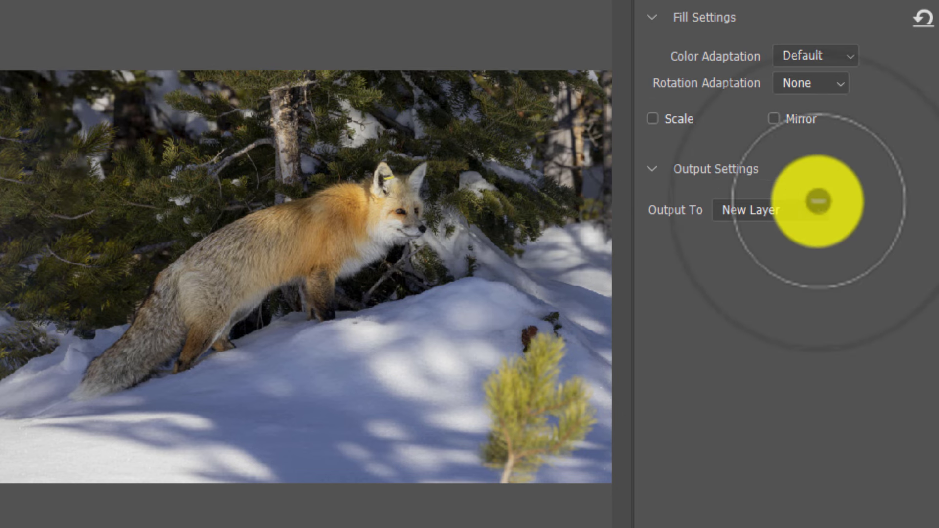
Keep the fill output on New Layer and apply it, creating Background copy 3.
{"action": "left_click", "coordinate": [819, 210]}
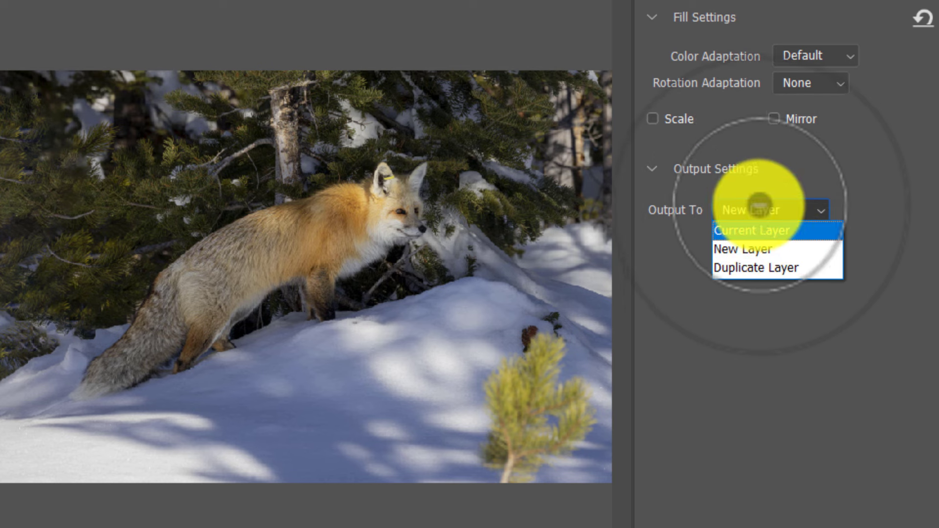
{"action": "left_click", "coordinate": [744, 246]}
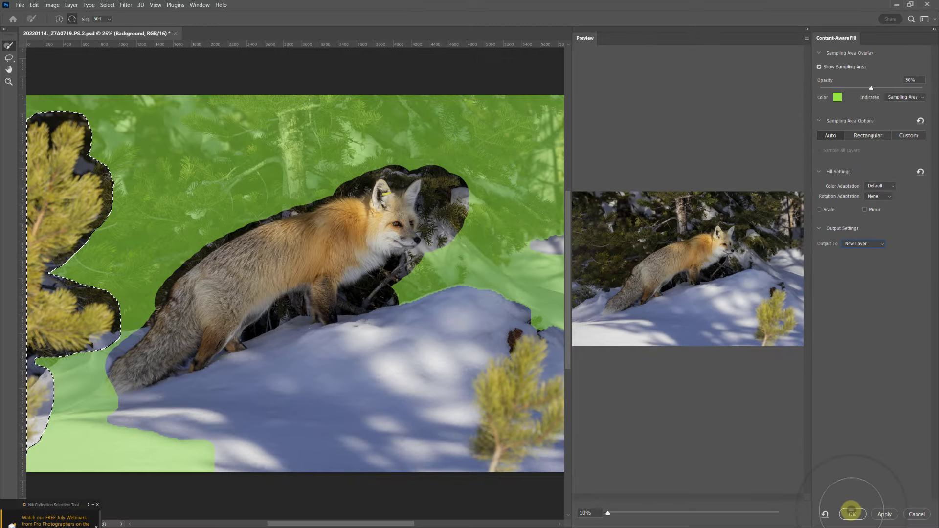
{"action": "left_click", "coordinate": [852, 513]}
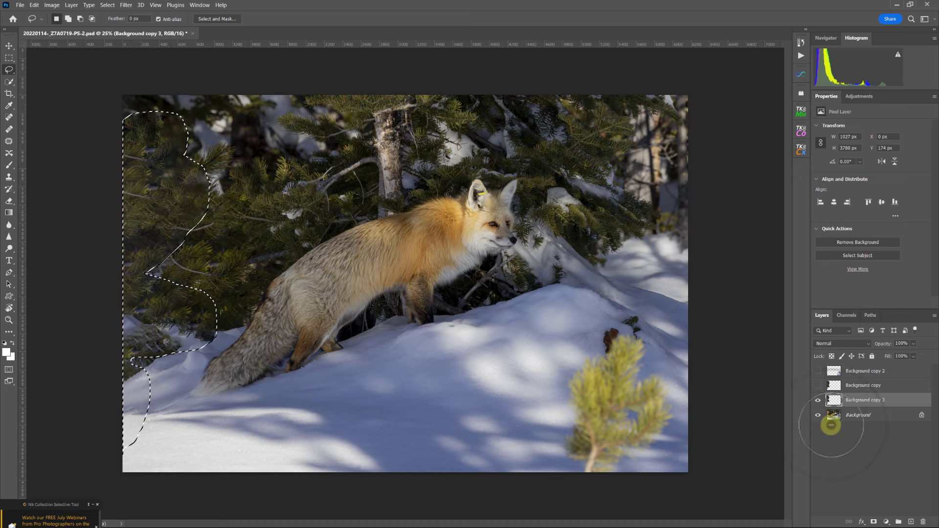
Flip Background copy 3 off and on to compare the fill, then deselect with Ctrl+D.
{"action": "left_click", "coordinate": [819, 400]}
{"action": "left_click", "coordinate": [819, 400]}
{"action": "left_click", "coordinate": [819, 401]}
{"action": "left_click", "coordinate": [818, 400]}
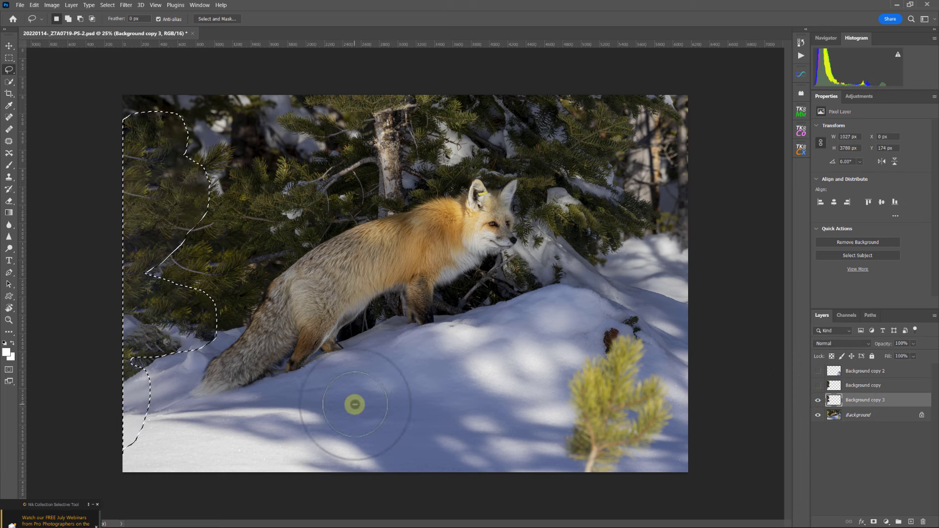
{"action": "key", "text": "ctrl+d"}
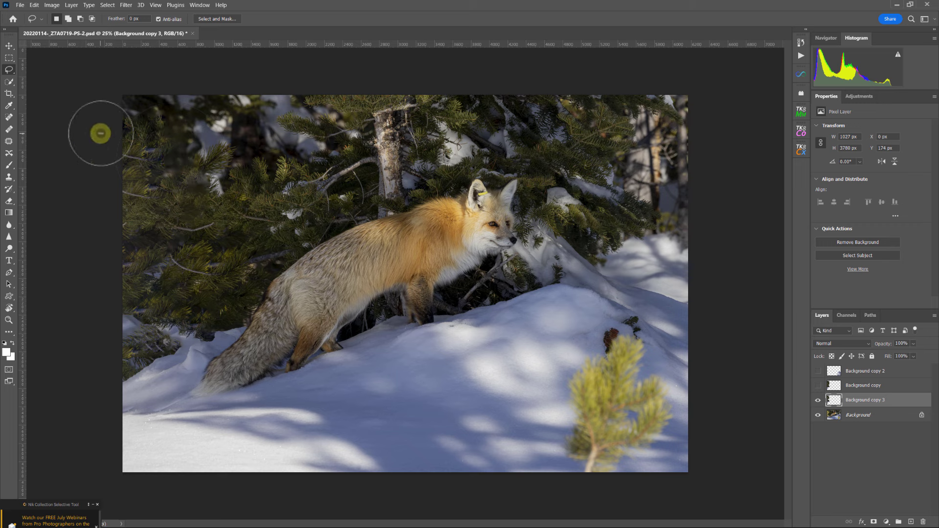
Switch to the Spot Healing Brush, then make the Background layer the active layer.
{"action": "left_click", "coordinate": [9, 117]}
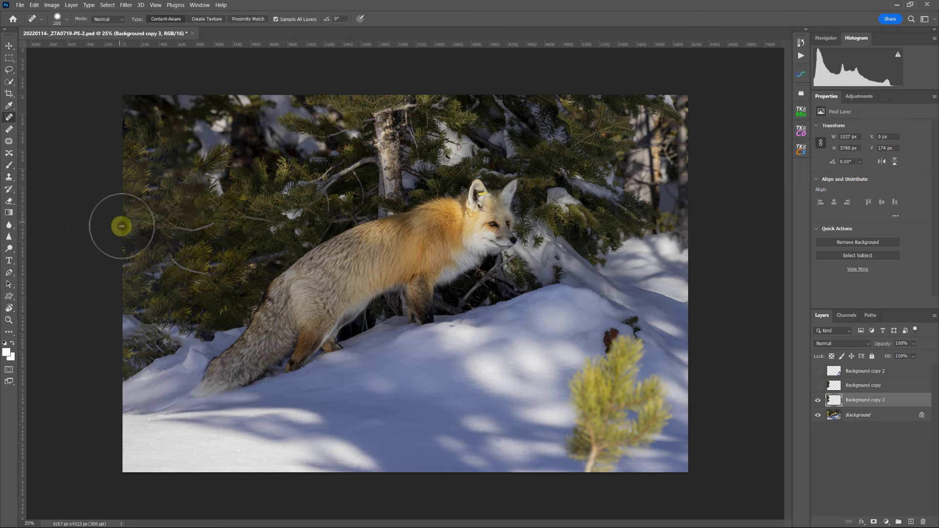
{"action": "left_click", "coordinate": [88, 258]}
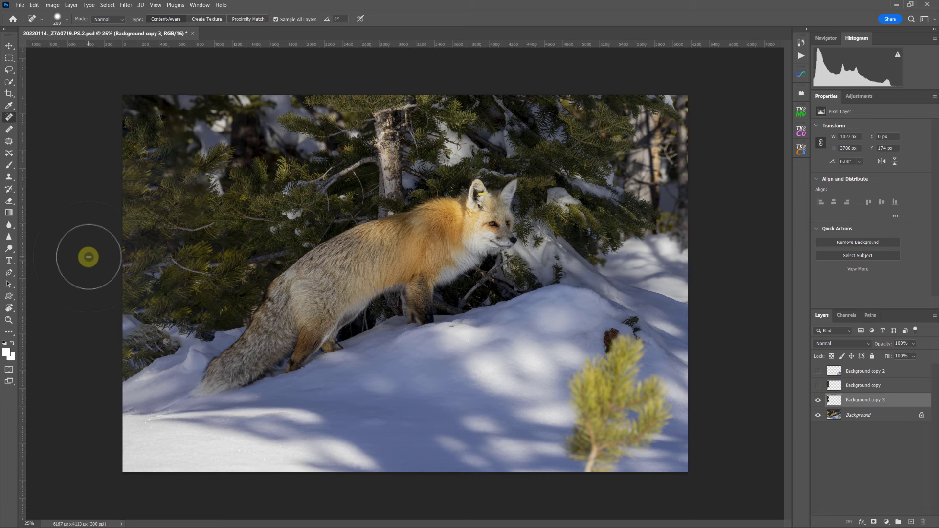
{"action": "left_click", "coordinate": [563, 362]}
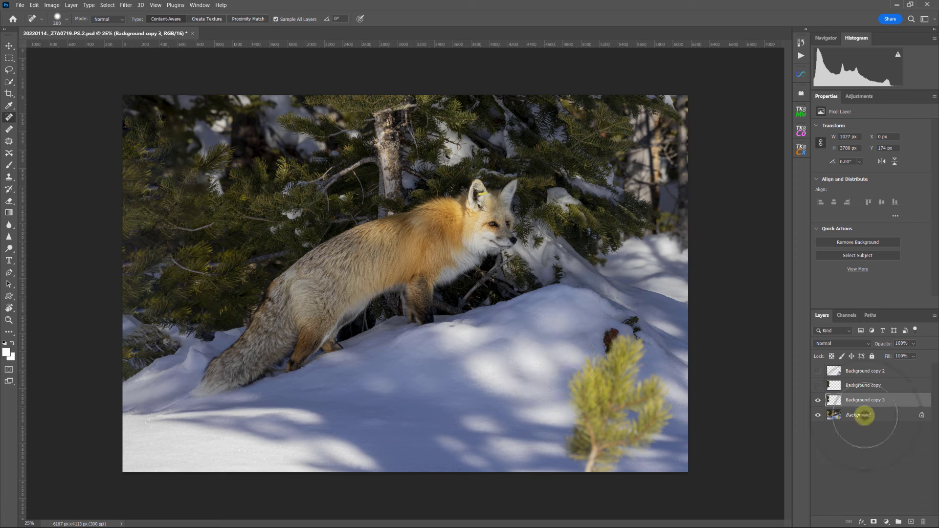
{"action": "left_click", "coordinate": [862, 415]}
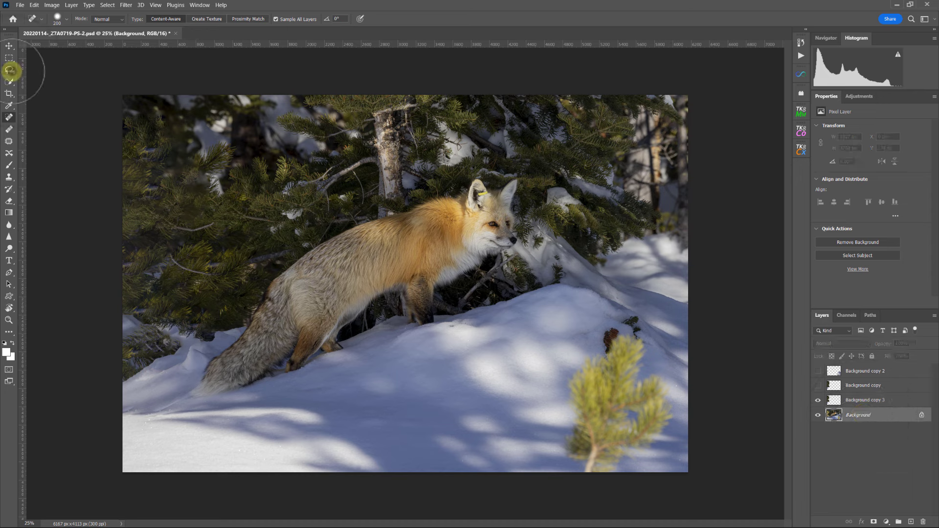
Lasso the small pine in the lower-right snow and start a Content-Aware Fill for it.
{"action": "left_click", "coordinate": [9, 69]}
{"action": "mouse_move", "coordinate": [576, 472]}
{"action": "left_mouse_down"}
{"action": "mouse_move", "coordinate": [562, 450]}
{"action": "mouse_move", "coordinate": [553, 380]}
{"action": "mouse_move", "coordinate": [589, 311]}
{"action": "mouse_move", "coordinate": [631, 306]}
{"action": "mouse_move", "coordinate": [698, 374]}
{"action": "mouse_move", "coordinate": [677, 493]}
{"action": "mouse_move", "coordinate": [543, 488]}
{"action": "left_mouse_up"}
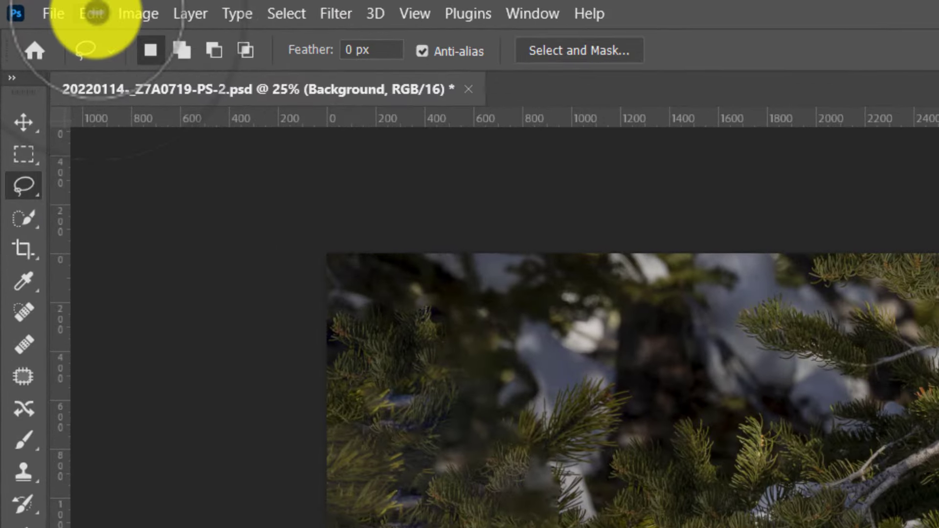
{"action": "left_click", "coordinate": [78, 11]}
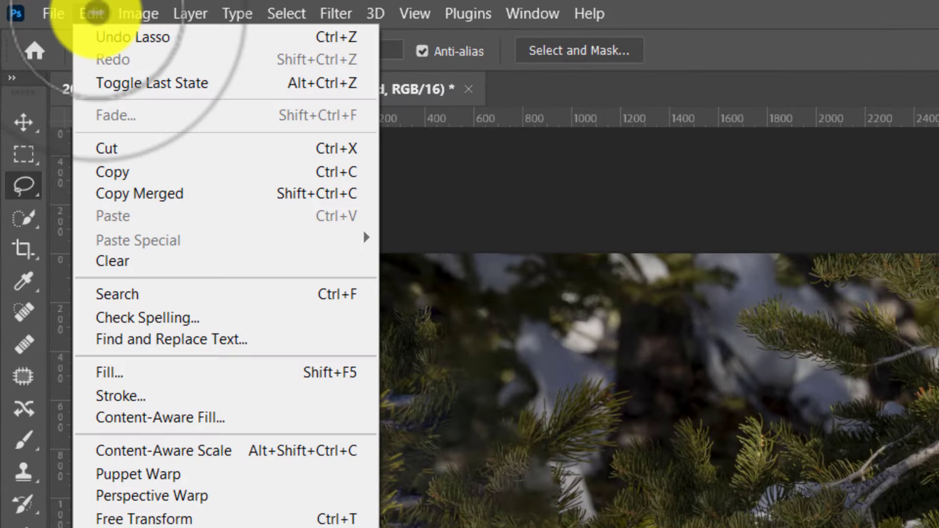
{"action": "left_click", "coordinate": [146, 416]}
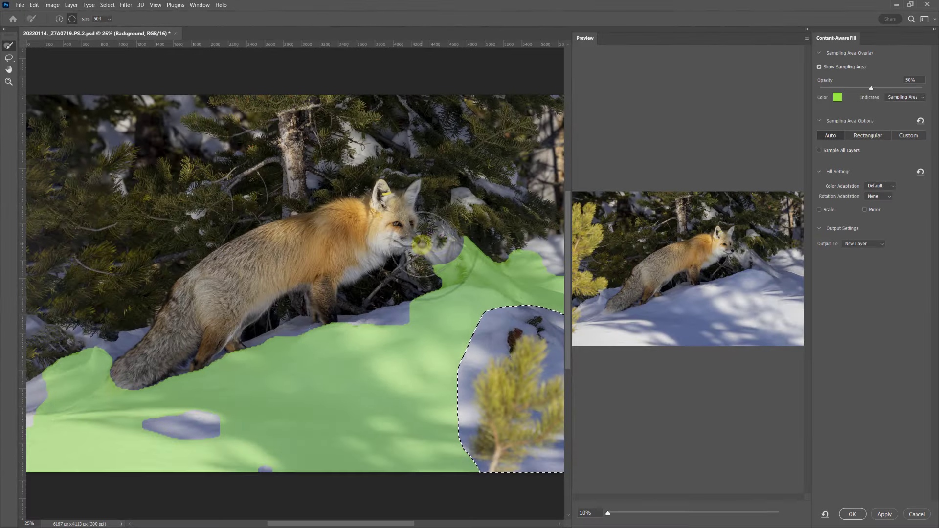
Subtract the fox and nearby snow from the sampling area and apply the fill as Background copy 4.
{"action": "mouse_move", "coordinate": [422, 243]}
{"action": "left_mouse_down"}
{"action": "mouse_move", "coordinate": [542, 253]}
{"action": "mouse_move", "coordinate": [439, 274]}
{"action": "mouse_move", "coordinate": [144, 368]}
{"action": "mouse_move", "coordinate": [116, 357]}
{"action": "mouse_move", "coordinate": [87, 377]}
{"action": "mouse_move", "coordinate": [101, 389]}
{"action": "mouse_move", "coordinate": [117, 374]}
{"action": "mouse_move", "coordinate": [59, 361]}
{"action": "mouse_move", "coordinate": [34, 436]}
{"action": "mouse_move", "coordinate": [77, 417]}
{"action": "mouse_move", "coordinate": [111, 418]}
{"action": "mouse_move", "coordinate": [137, 442]}
{"action": "mouse_move", "coordinate": [96, 490]}
{"action": "mouse_move", "coordinate": [155, 453]}
{"action": "mouse_move", "coordinate": [167, 476]}
{"action": "left_mouse_up"}
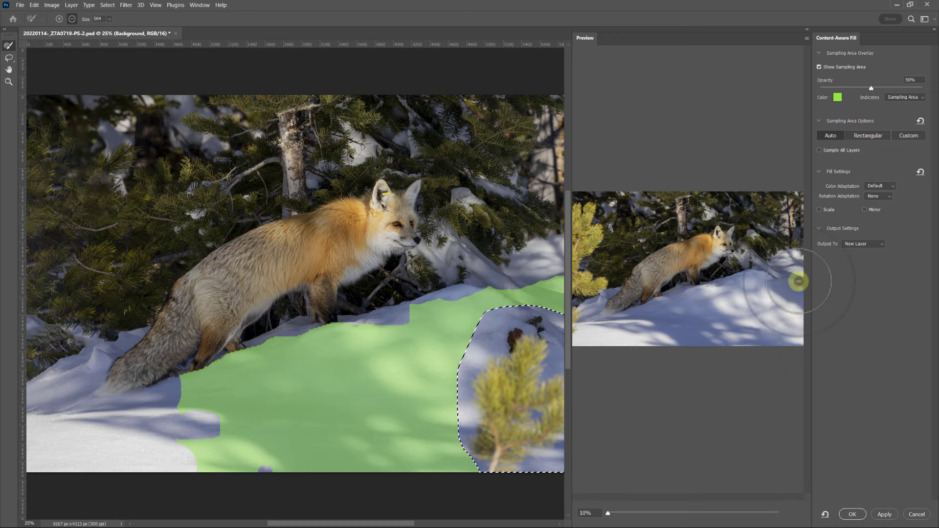
{"action": "mouse_move", "coordinate": [201, 371]}
{"action": "left_mouse_down"}
{"action": "mouse_move", "coordinate": [193, 371]}
{"action": "mouse_move", "coordinate": [185, 427]}
{"action": "mouse_move", "coordinate": [195, 469]}
{"action": "mouse_move", "coordinate": [259, 478]}
{"action": "left_mouse_up"}
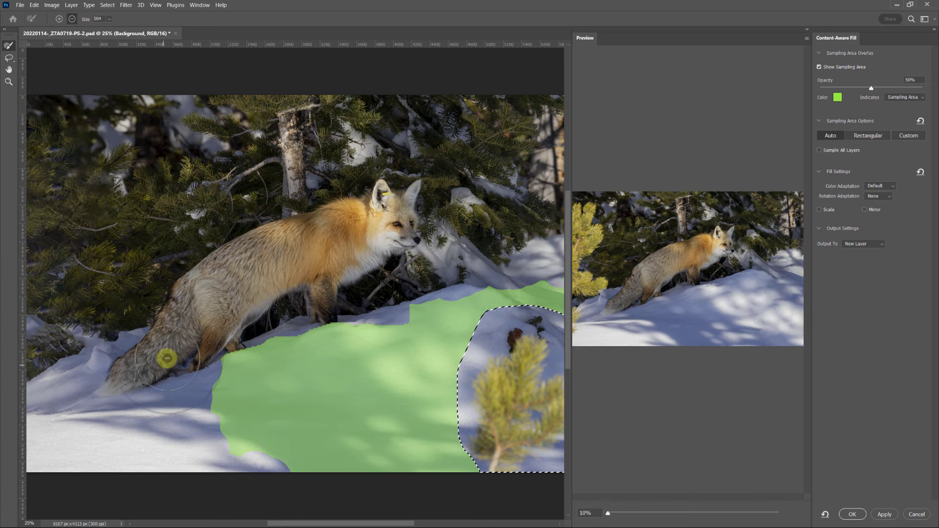
{"action": "left_click_drag", "start_coordinate": [177, 352], "coordinate": [234, 351]}
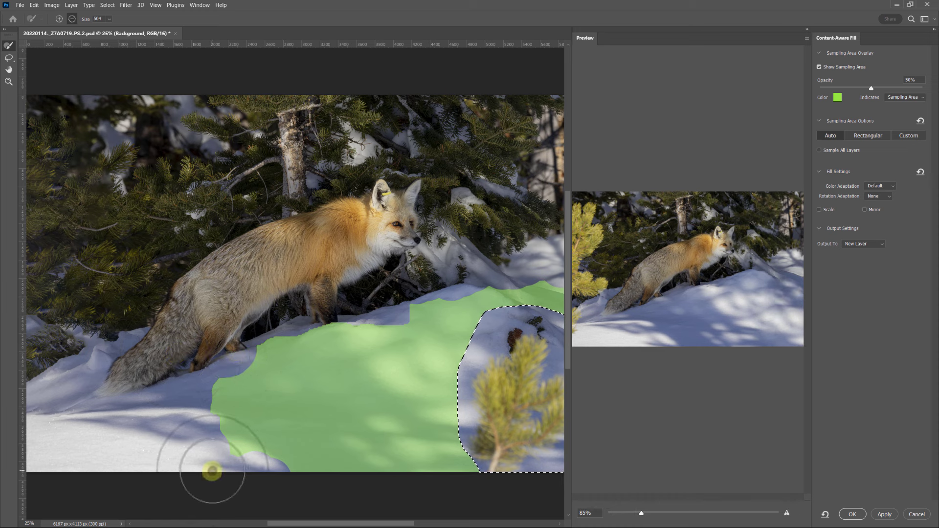
{"action": "left_click_drag", "start_coordinate": [326, 323], "coordinate": [336, 321]}
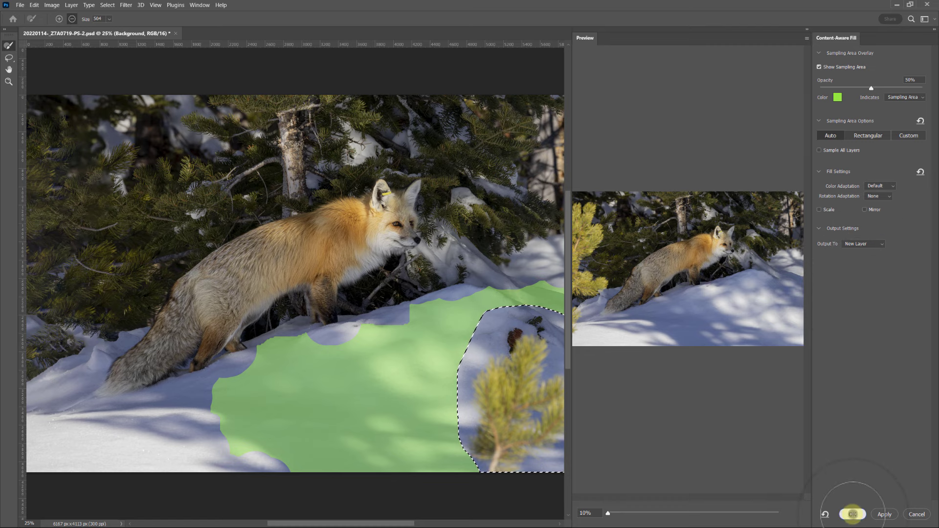
{"action": "left_click", "coordinate": [851, 512]}
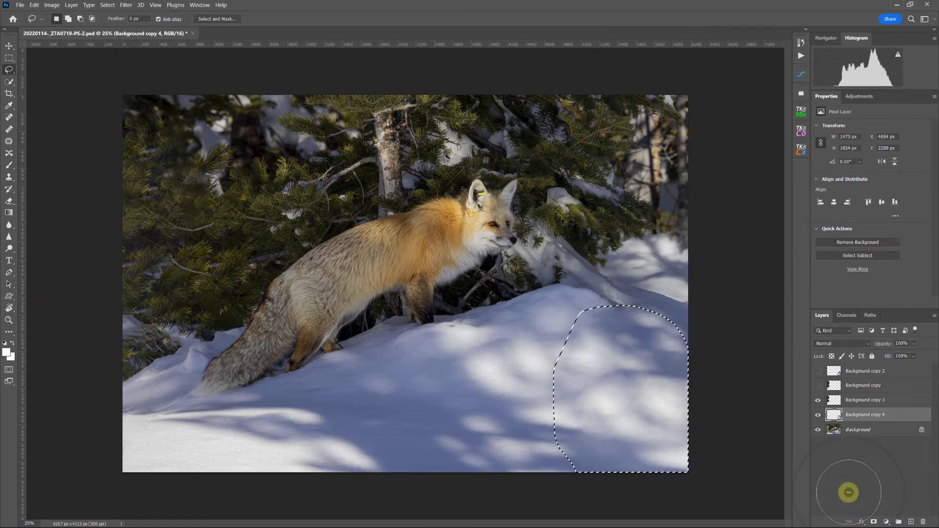
Deselect, toggle Background copy 4 to compare, and spot-heal a small spot on the shaded snow.
{"action": "key", "text": "ctrl+d"}
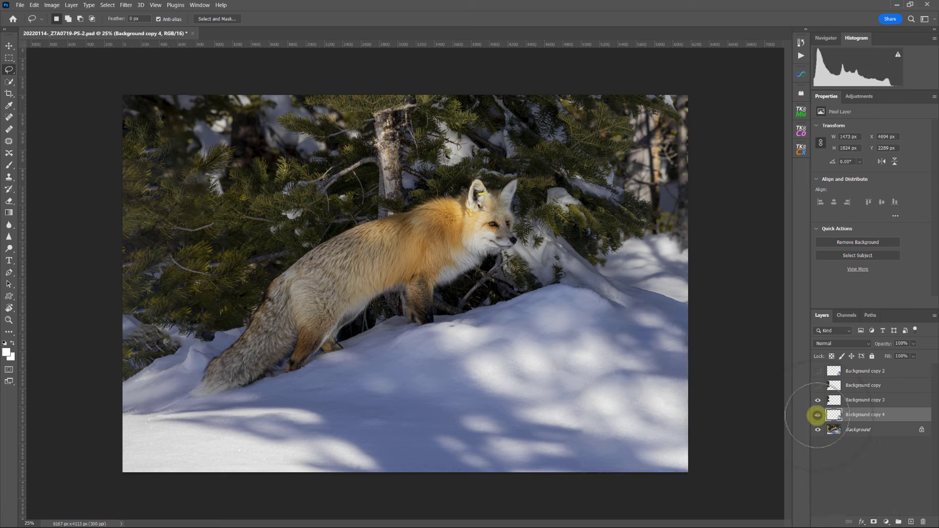
{"action": "left_click", "coordinate": [817, 414]}
{"action": "left_click", "coordinate": [817, 415]}
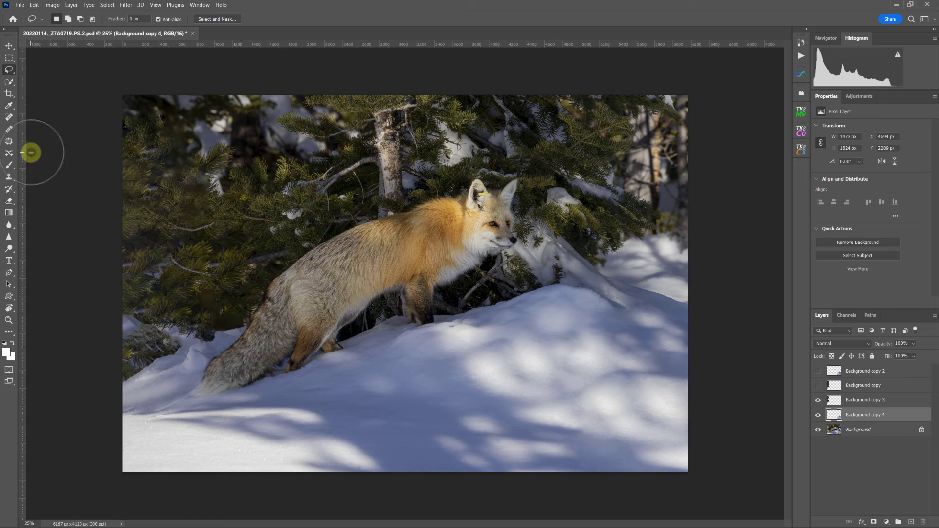
{"action": "left_click", "coordinate": [9, 117]}
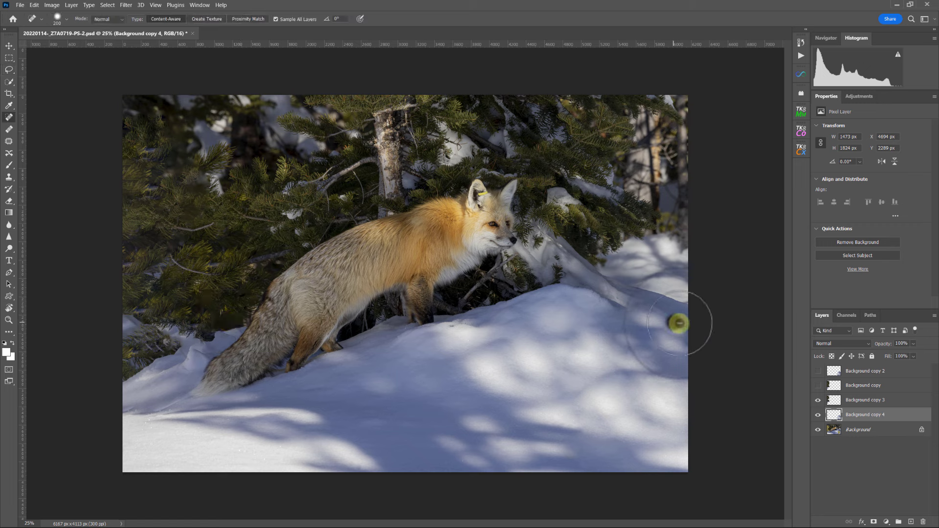
{"action": "left_click", "coordinate": [576, 408]}
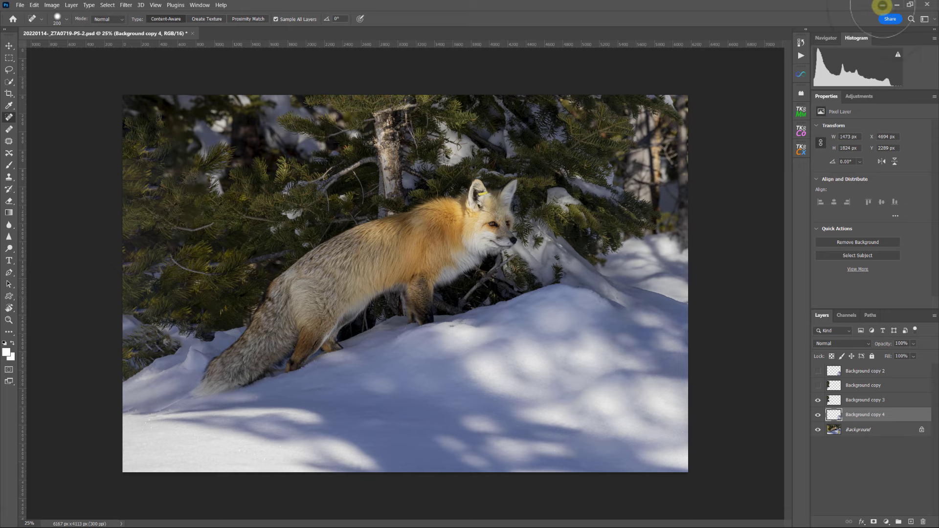
Minimize Photoshop to view the retouched fox PSD, pines removed, in Lightroom's Develop module.
{"action": "left_click", "coordinate": [897, 4]}
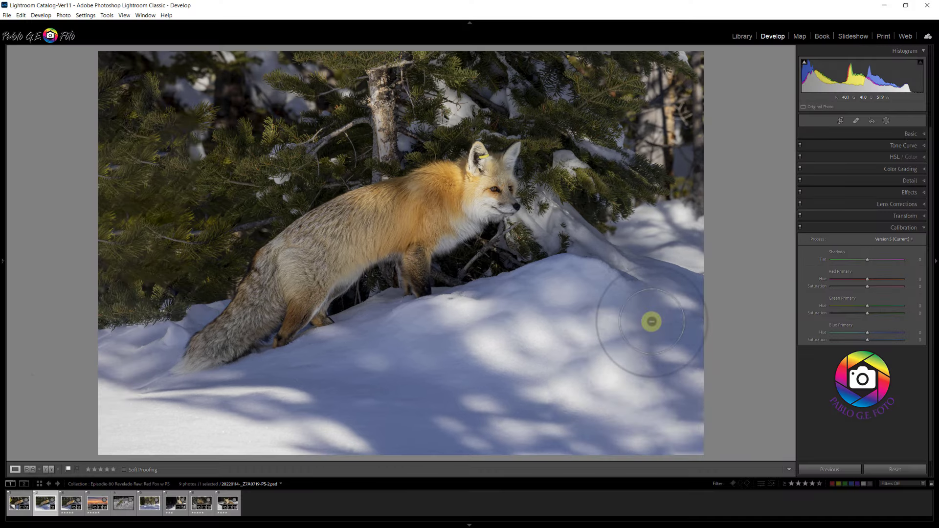